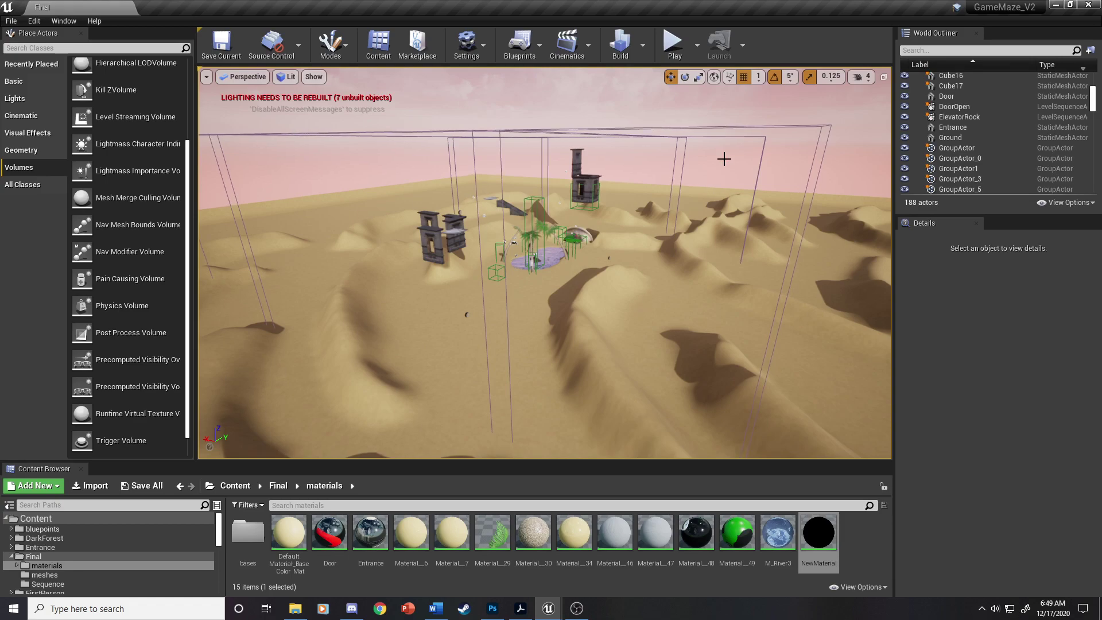
# Start a play test of the level and steer the ball through the red and blue maze to its end.
pyautogui.click(673, 48)
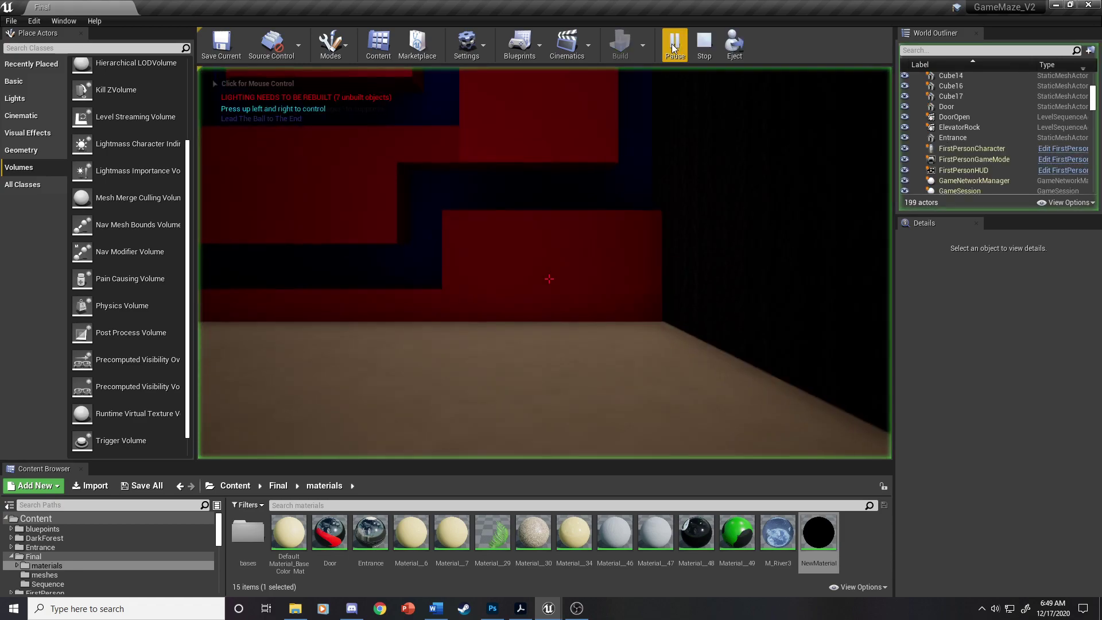
pyautogui.press('Up')
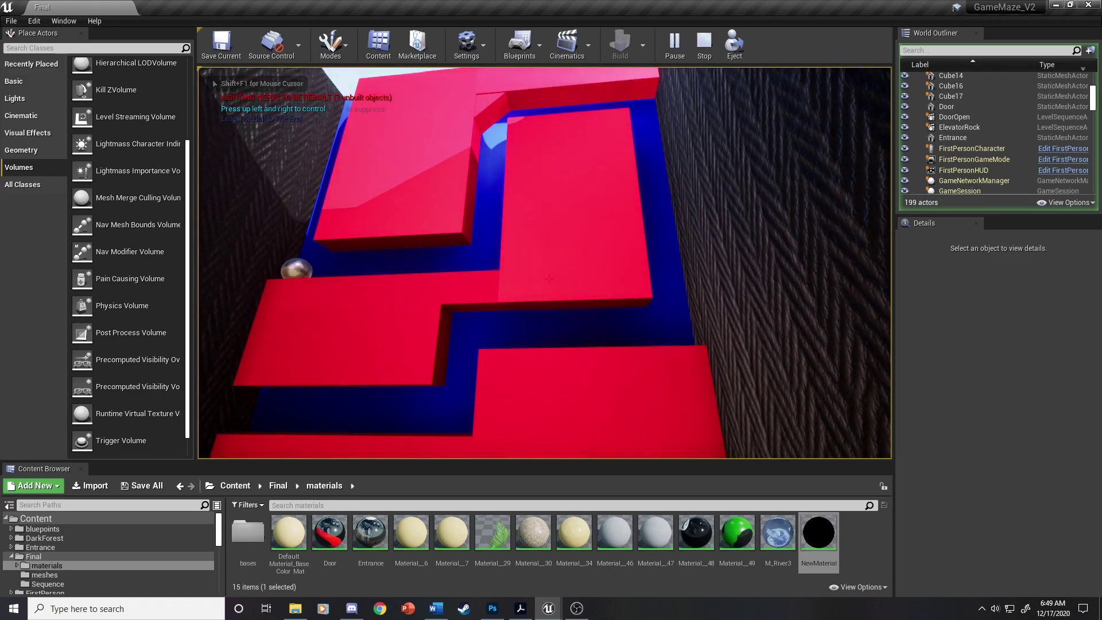
pyautogui.press('Right')
pyautogui.press('Up')
pyautogui.press('Right')
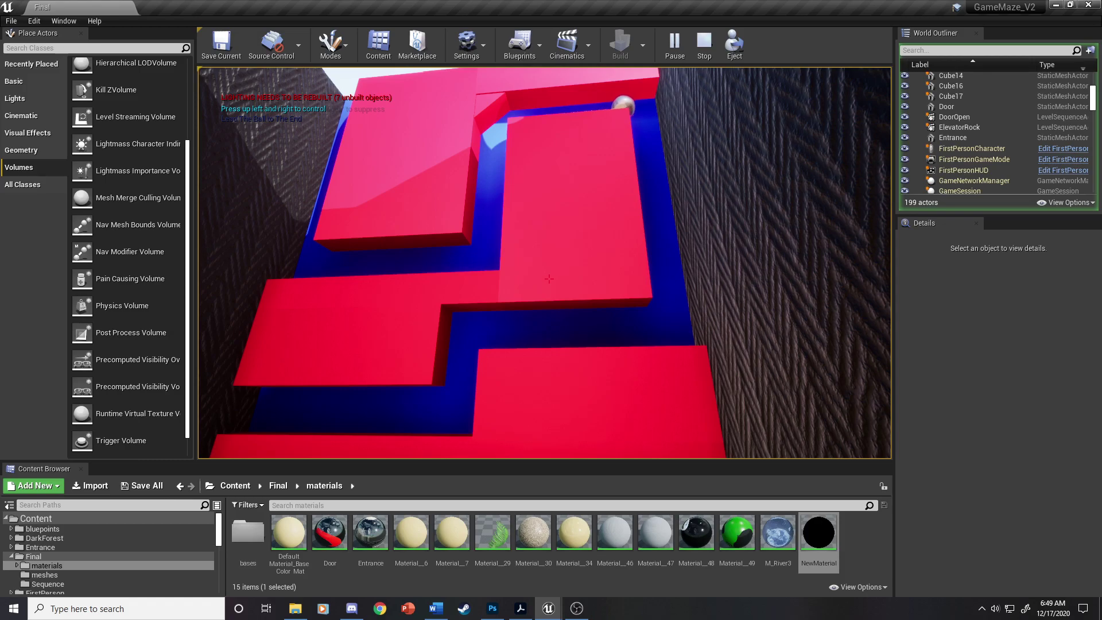
pyautogui.press('Left')
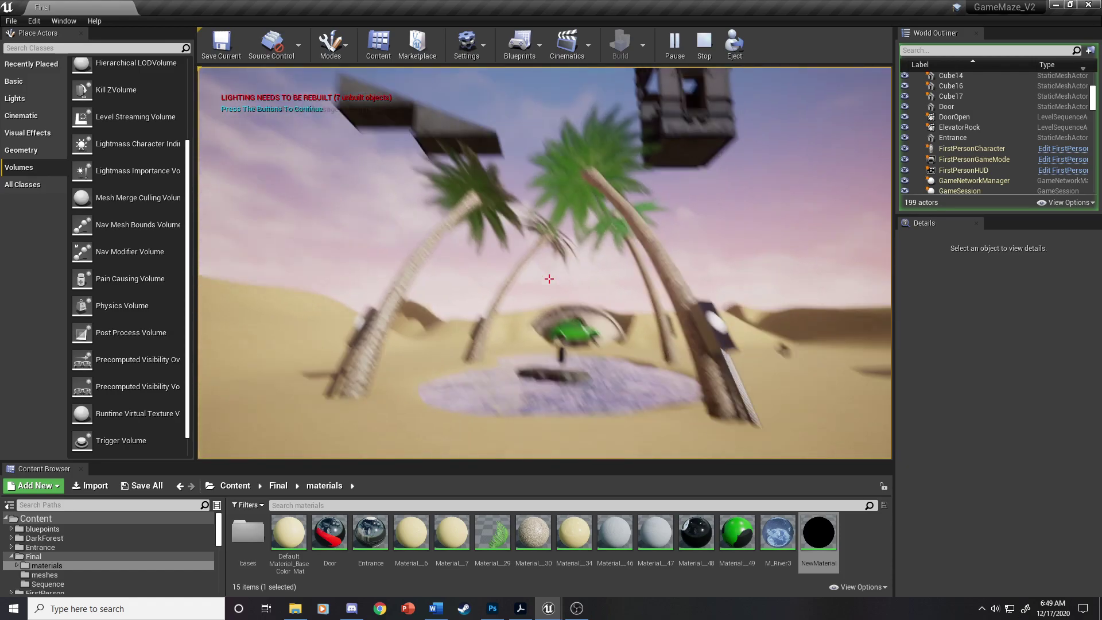
# Walk to the palm trees around the pond and activate the buttons mounted on them.
pyautogui.press('w')
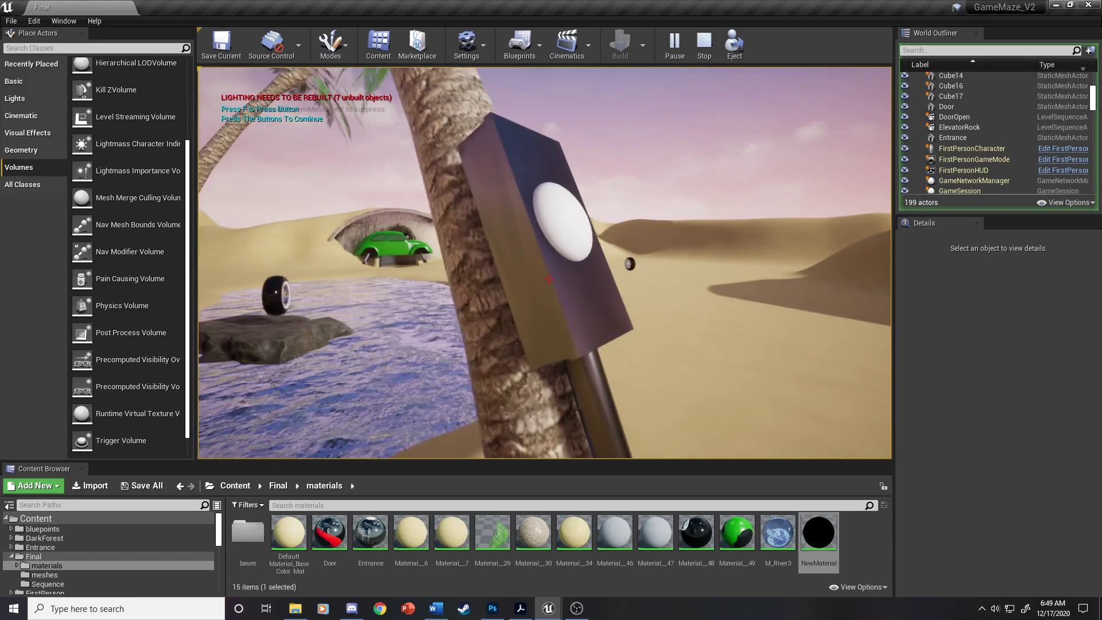
pyautogui.press('f')
pyautogui.press('d')
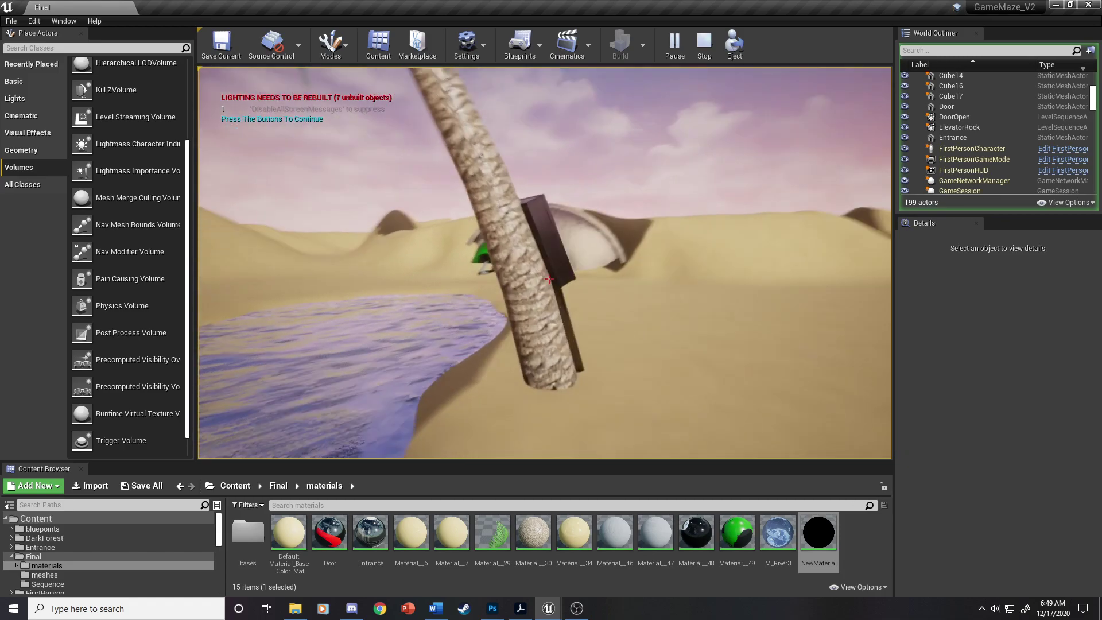
pyautogui.press('f')
pyautogui.press('a')
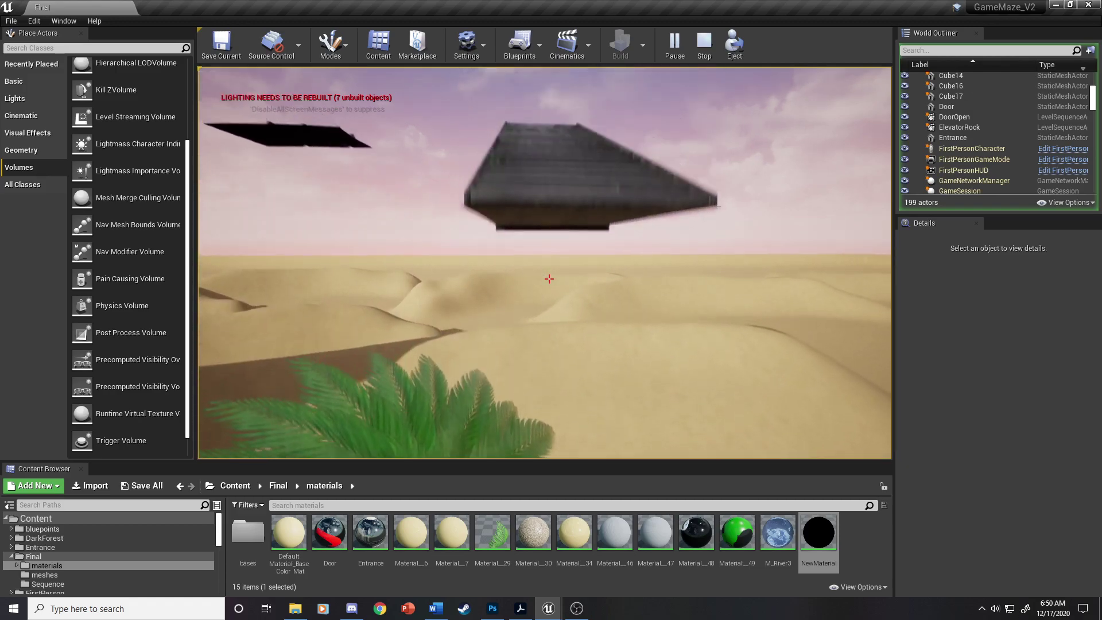
# Cross the floating platforms and rooftops, collecting the tire above the wooden building on the way to the key room.
pyautogui.press('w')
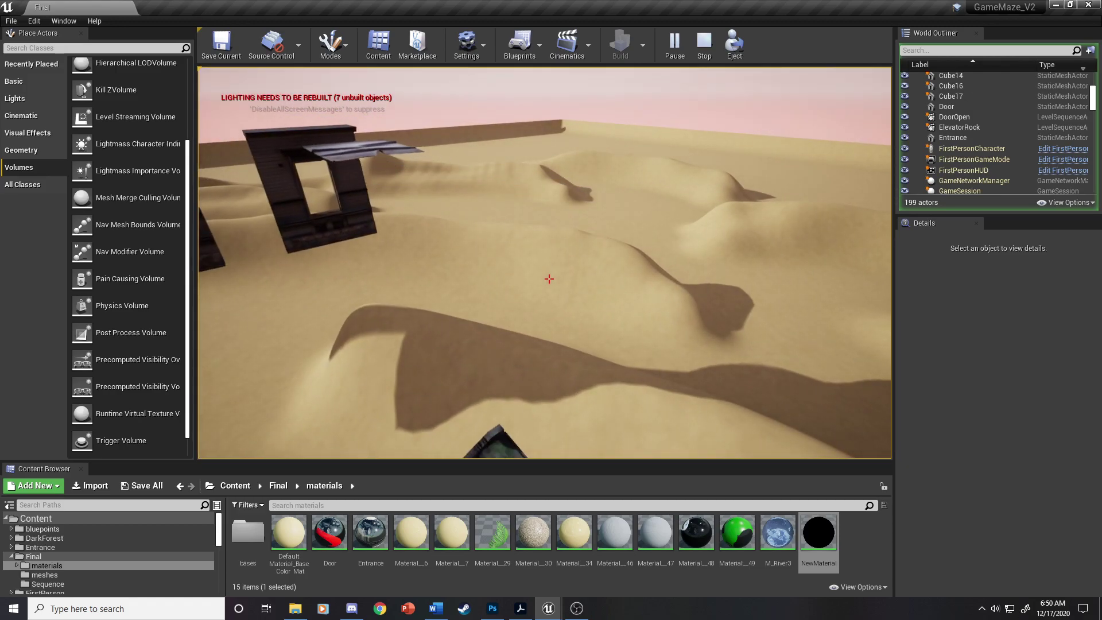
pyautogui.press('w')
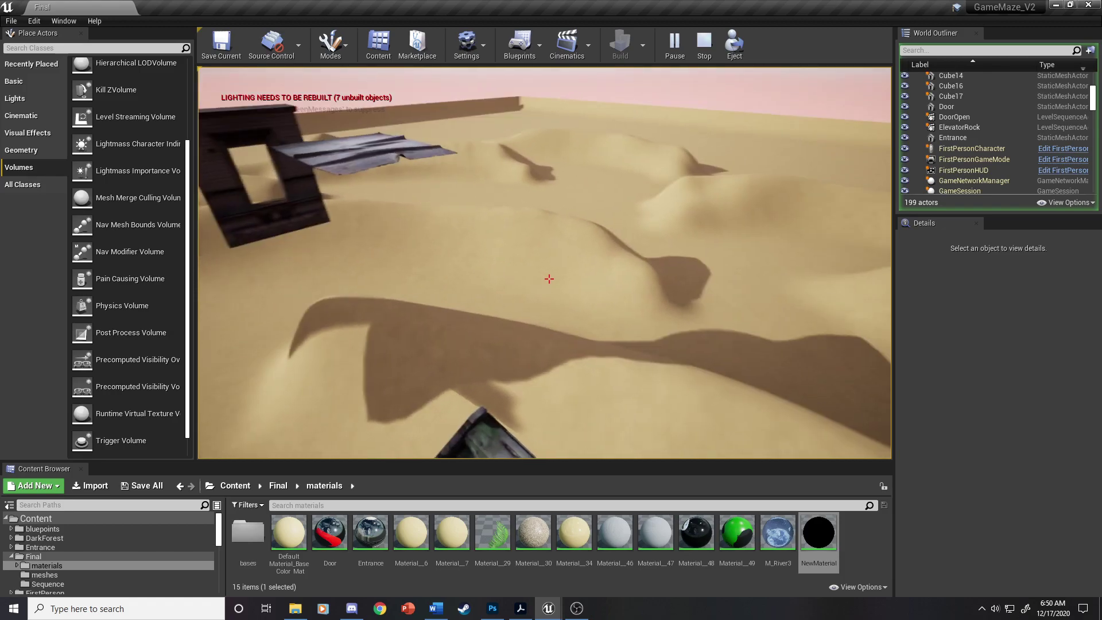
pyautogui.press('w')
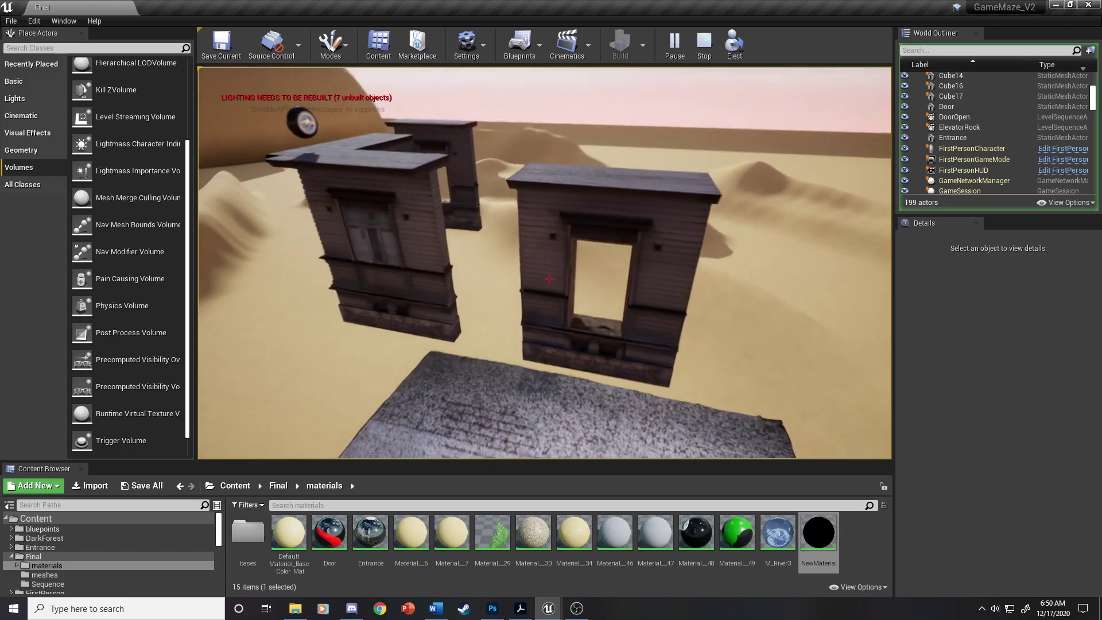
pyautogui.press('w')
pyautogui.press('space')
pyautogui.press('w')
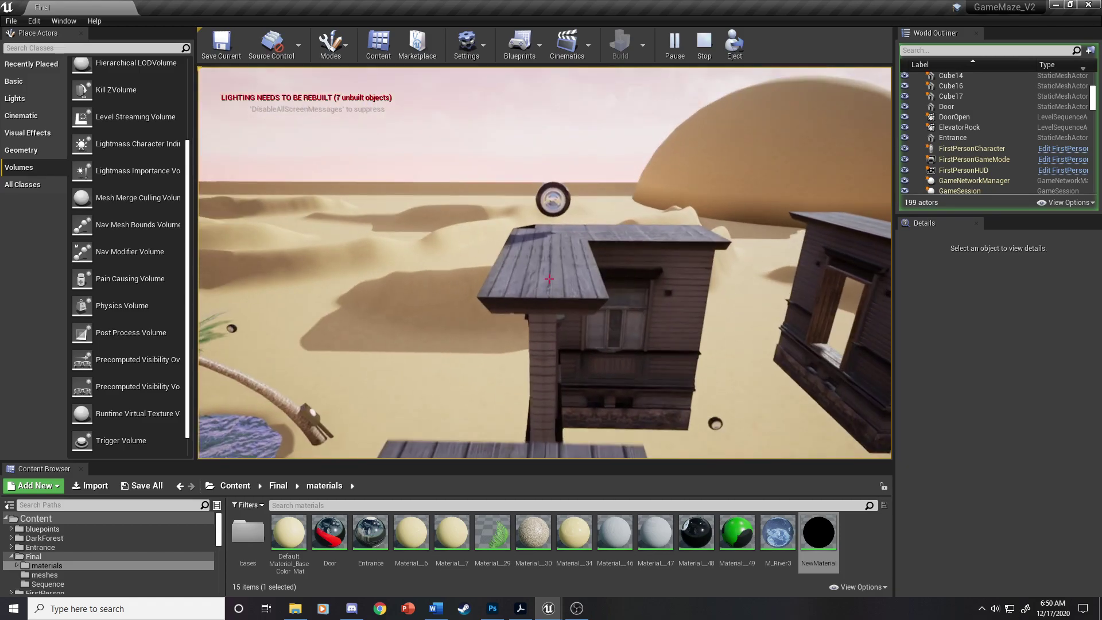
pyautogui.press('w')
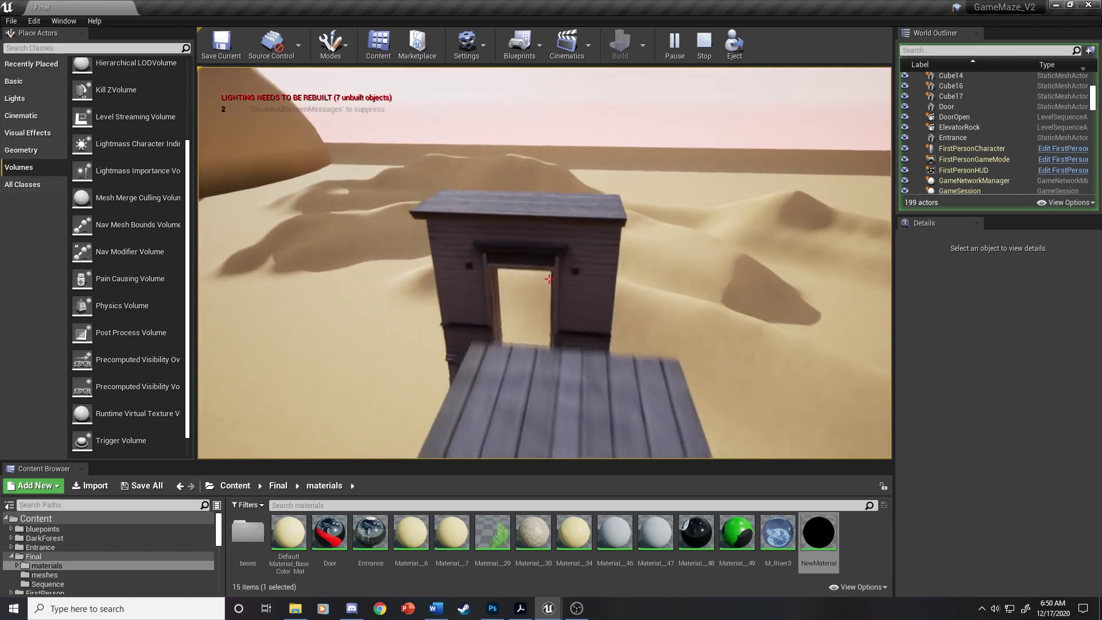
pyautogui.press('w')
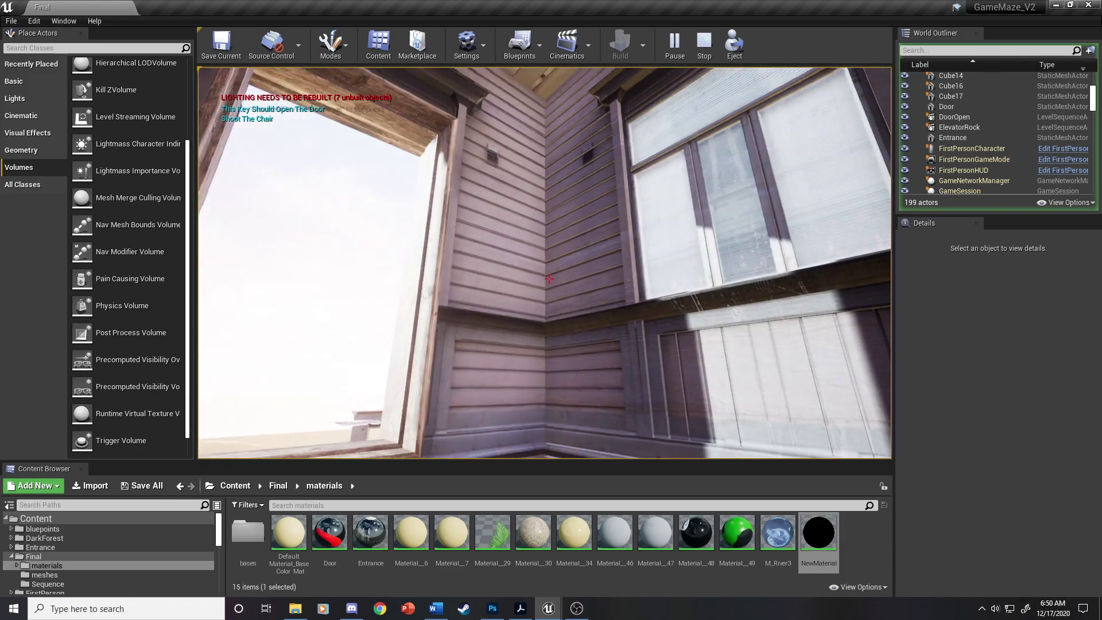
# Shoot at the floating chairs through the openings of the key room to complete the key puzzle.
pyautogui.click(549, 279)
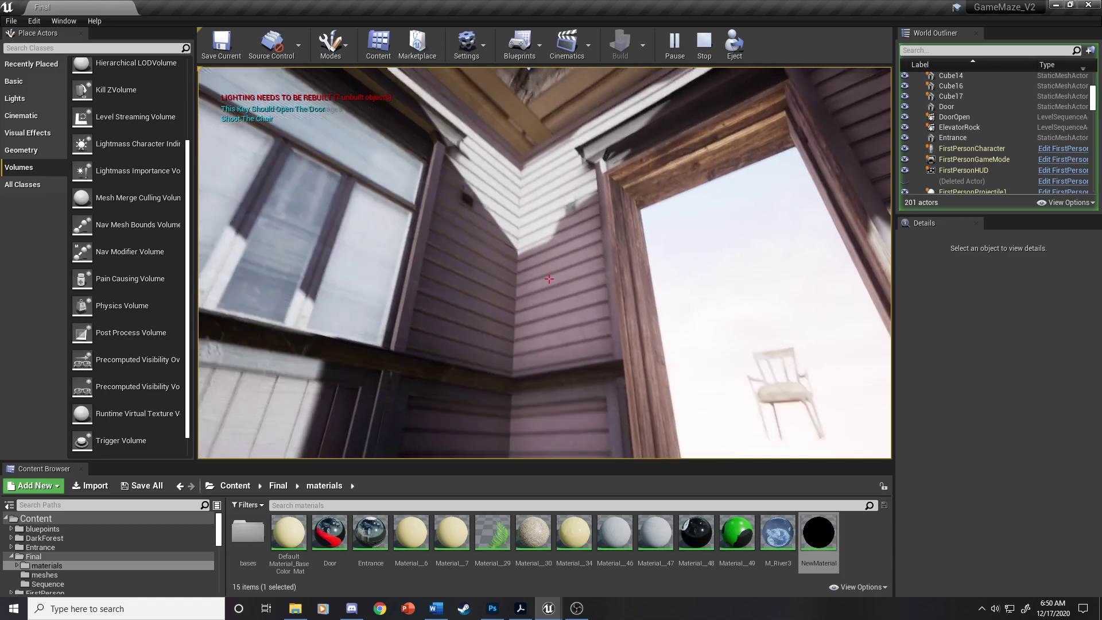
pyautogui.click(549, 279)
pyautogui.click(549, 279)
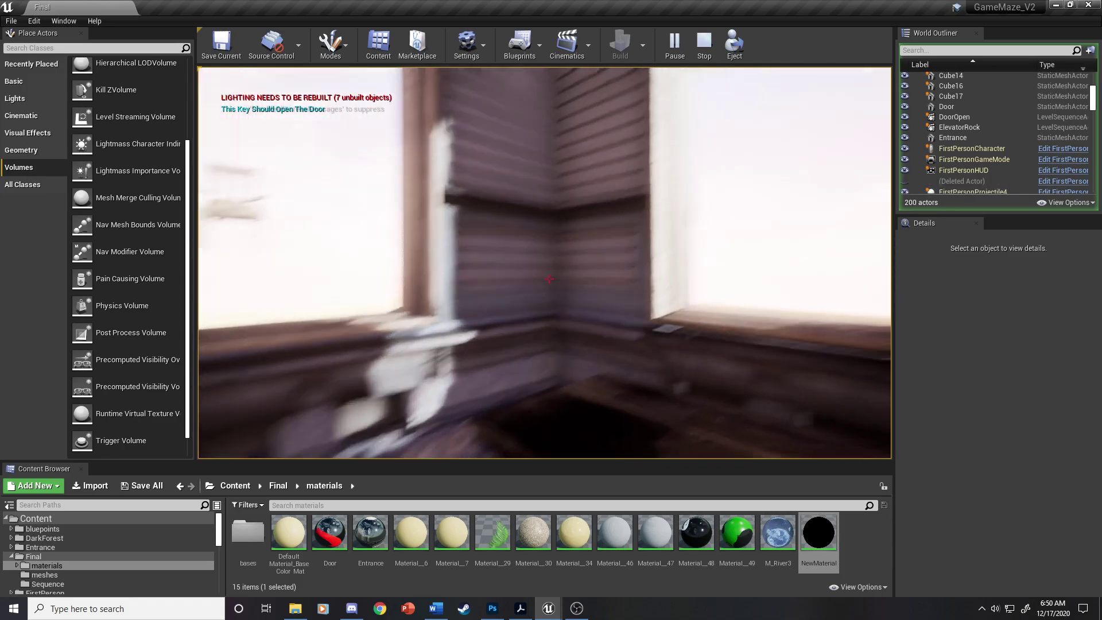
pyautogui.click(549, 279)
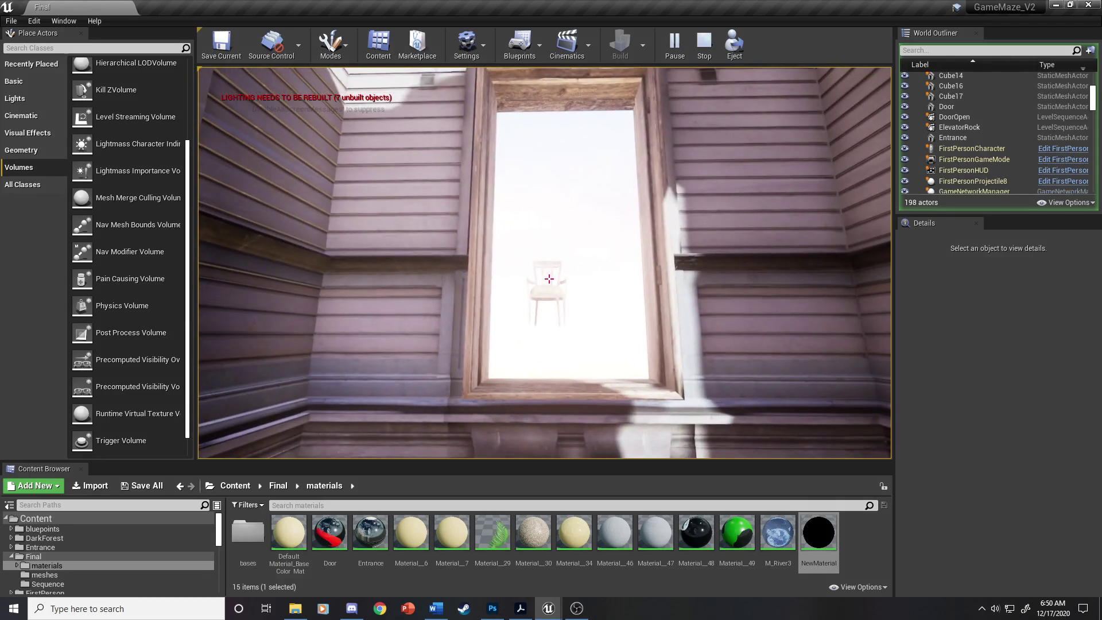
pyautogui.click(549, 279)
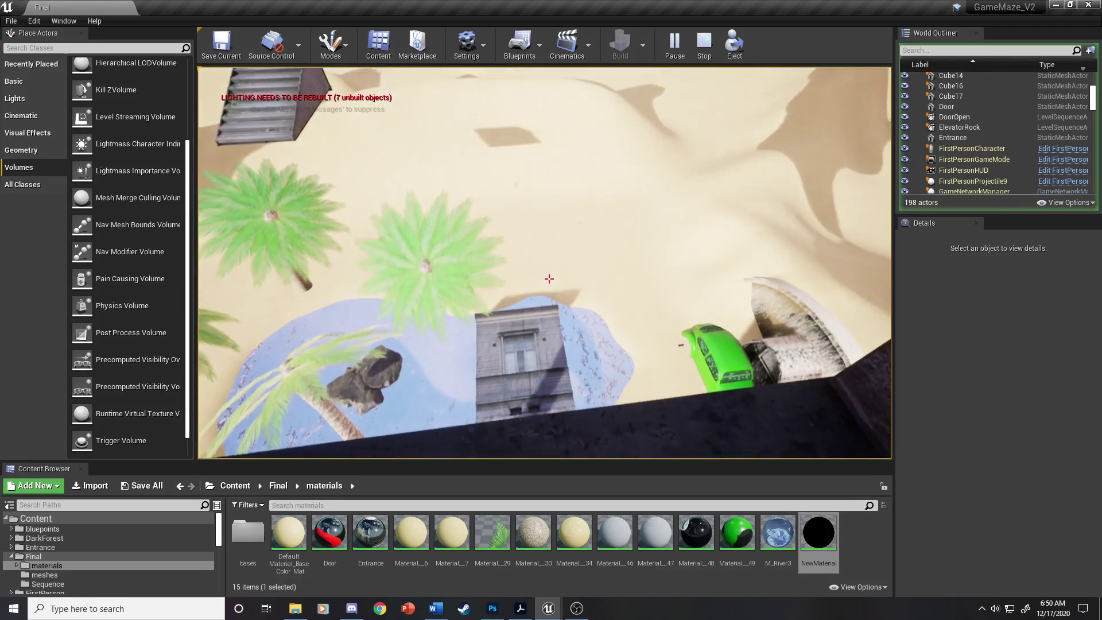
pyautogui.click(549, 278)
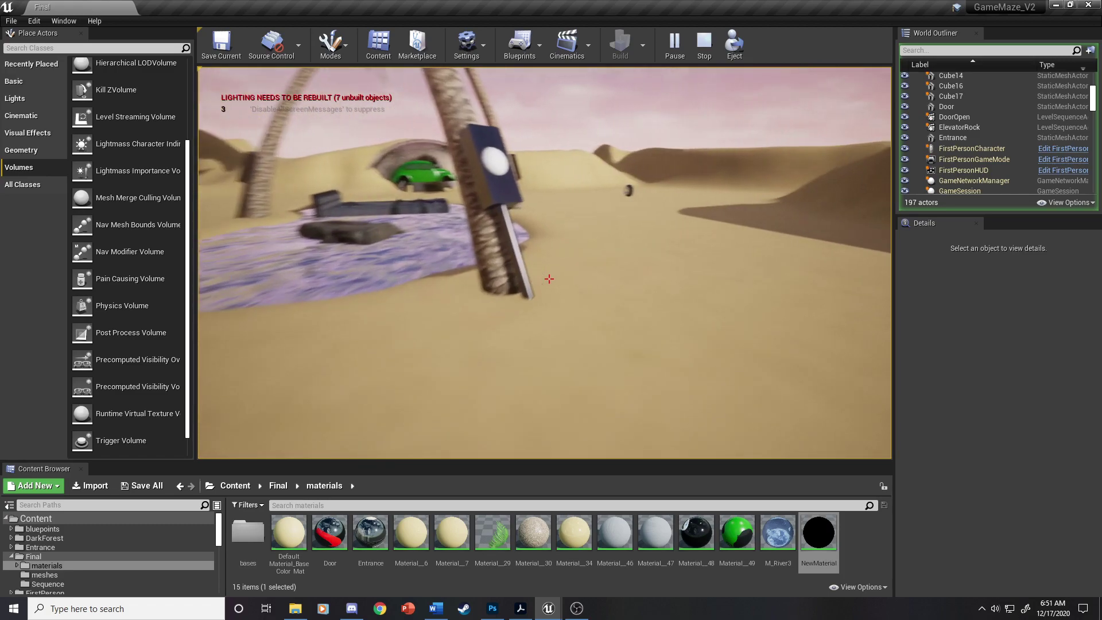
# Walk across the sand past the palm trees and collect the remaining tire.
pyautogui.press('w')
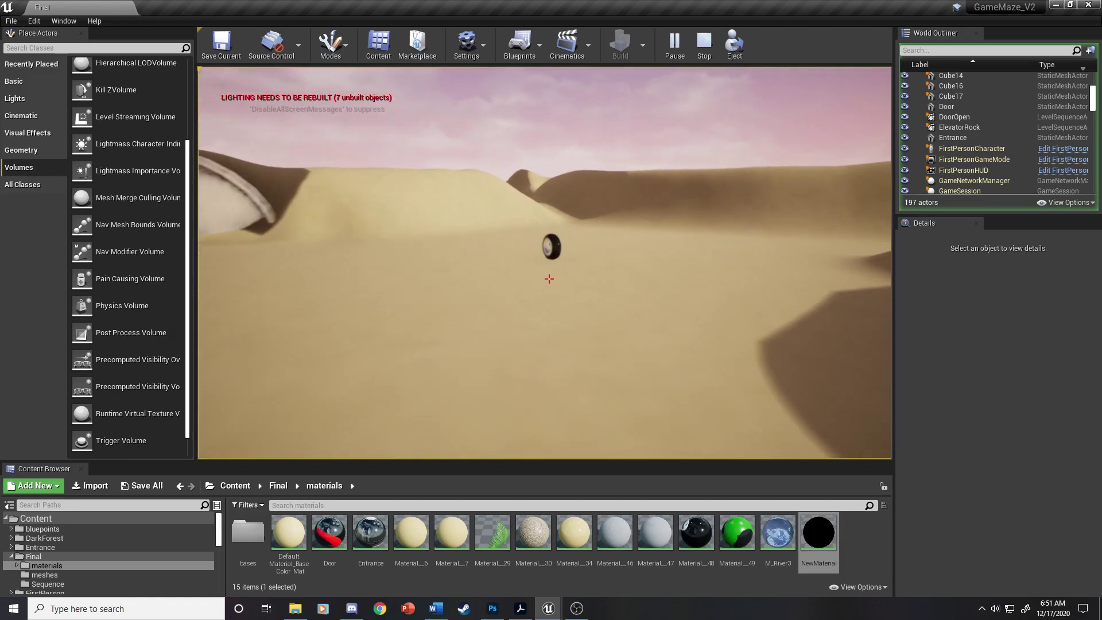
pyautogui.press('w')
pyautogui.press('w')
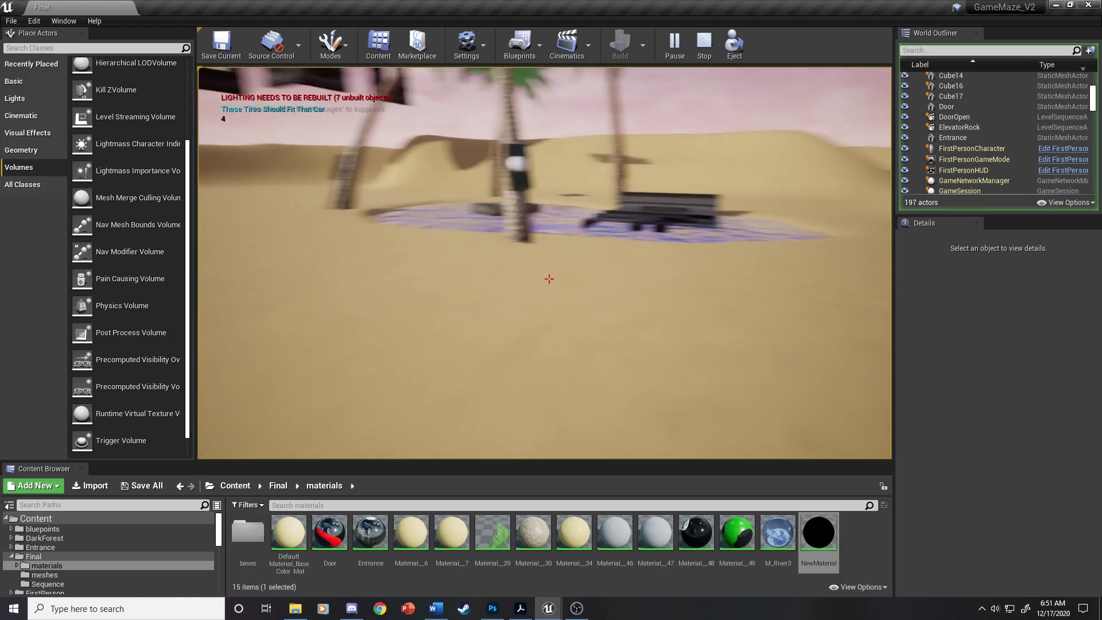
# Cross the pond to the green car and attach the collected tires to it.
pyautogui.press('w')
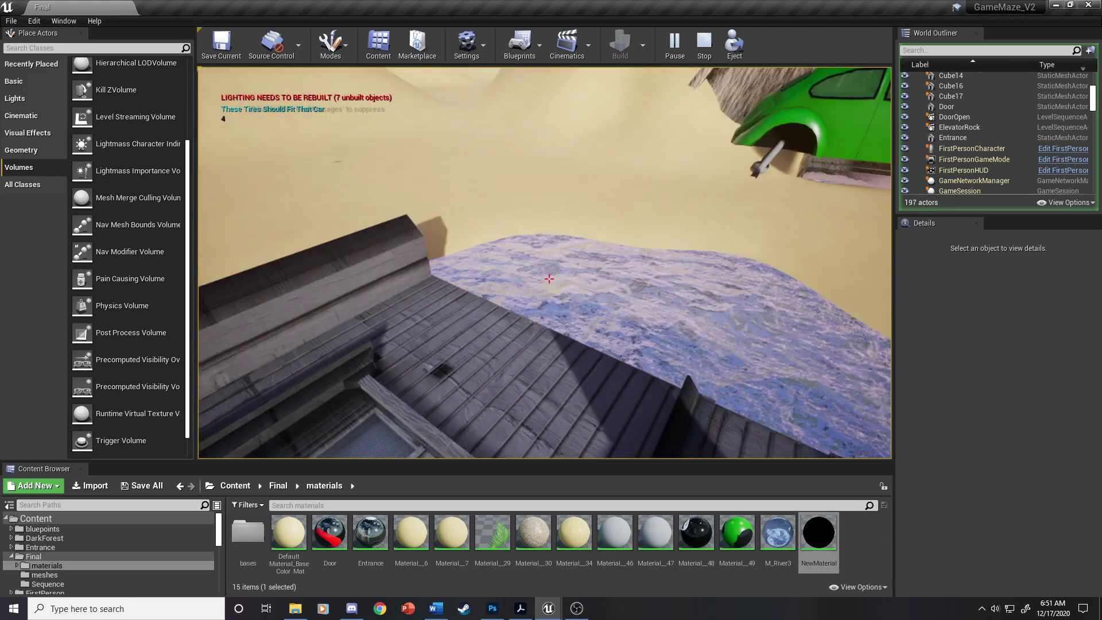
pyautogui.click(548, 279)
pyautogui.press('w')
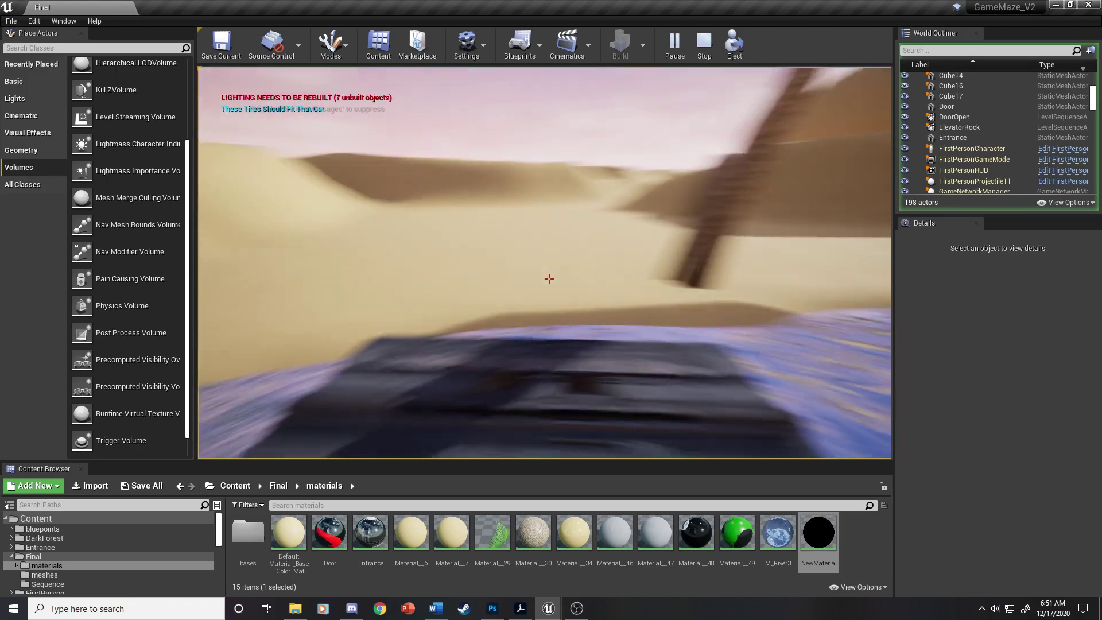
pyautogui.press('w')
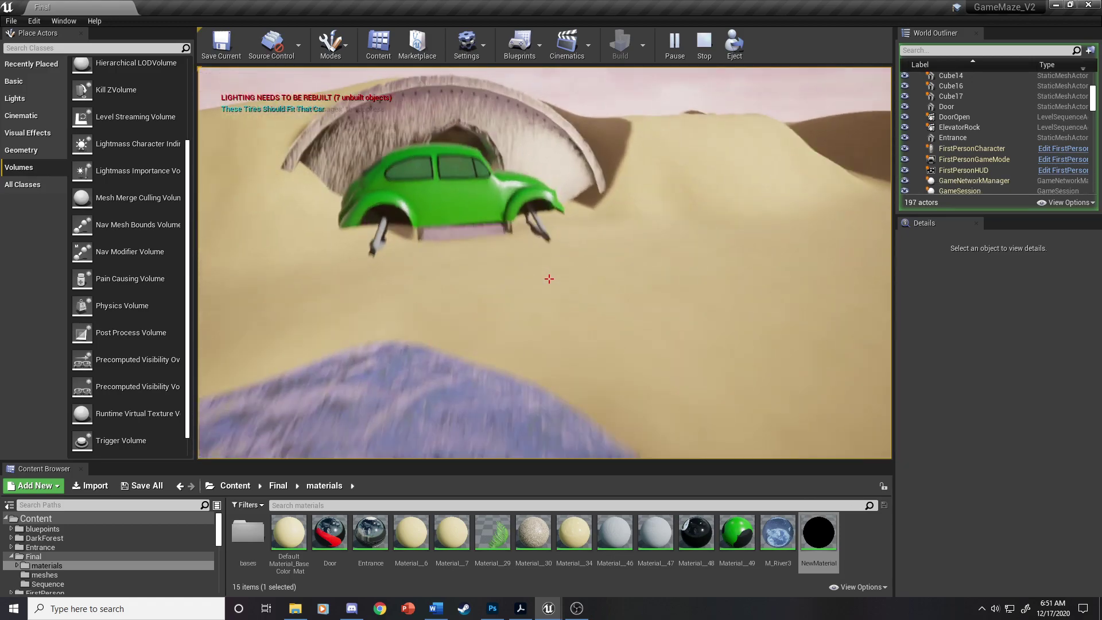
pyautogui.press('w')
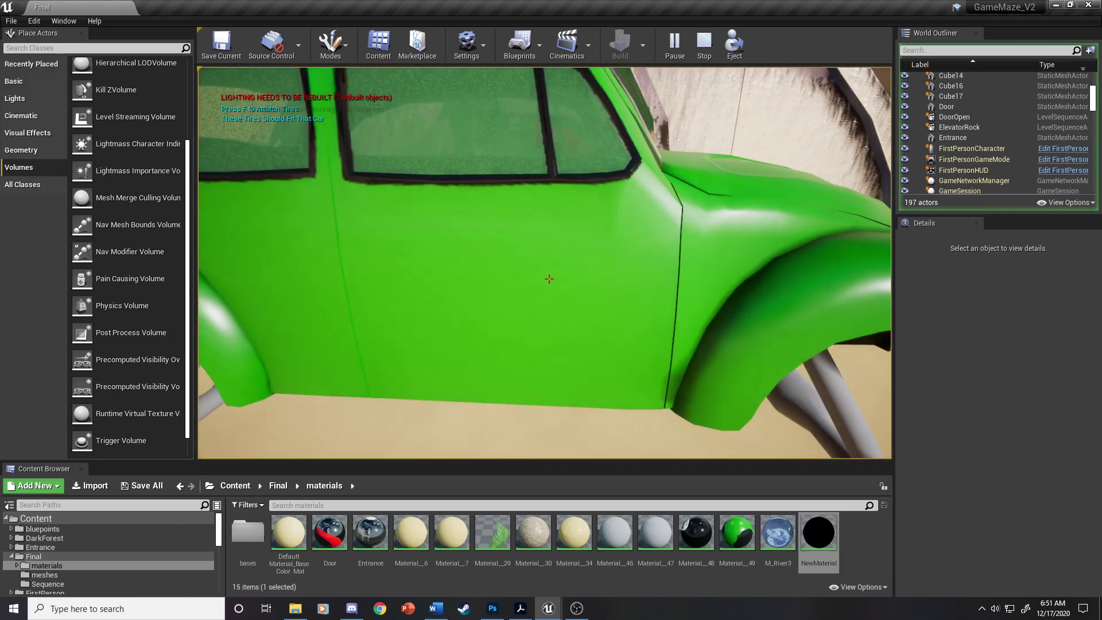
pyautogui.press('f')
pyautogui.press('s')
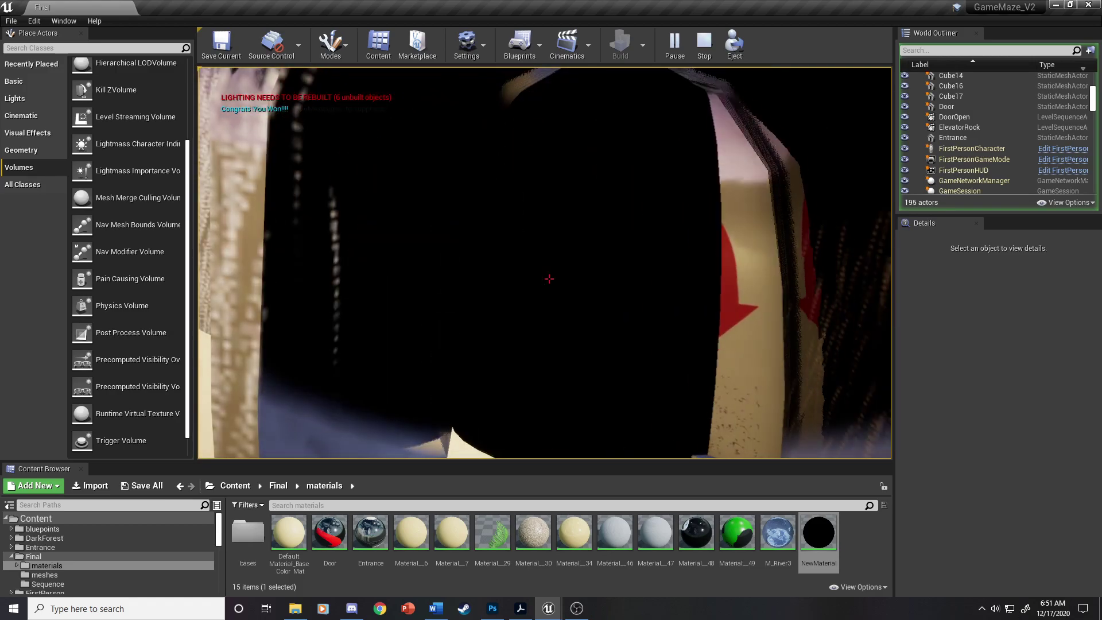
# Stop the play session and frame the oasis, green car and floating buildings in the level viewport.
pyautogui.press('s')
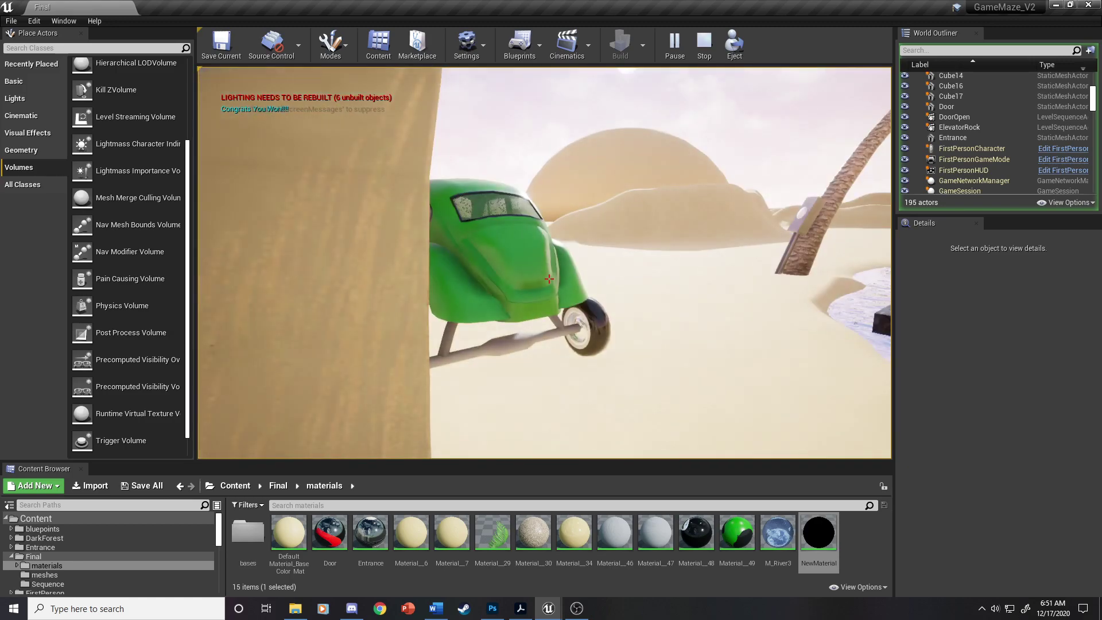
pyautogui.press('w')
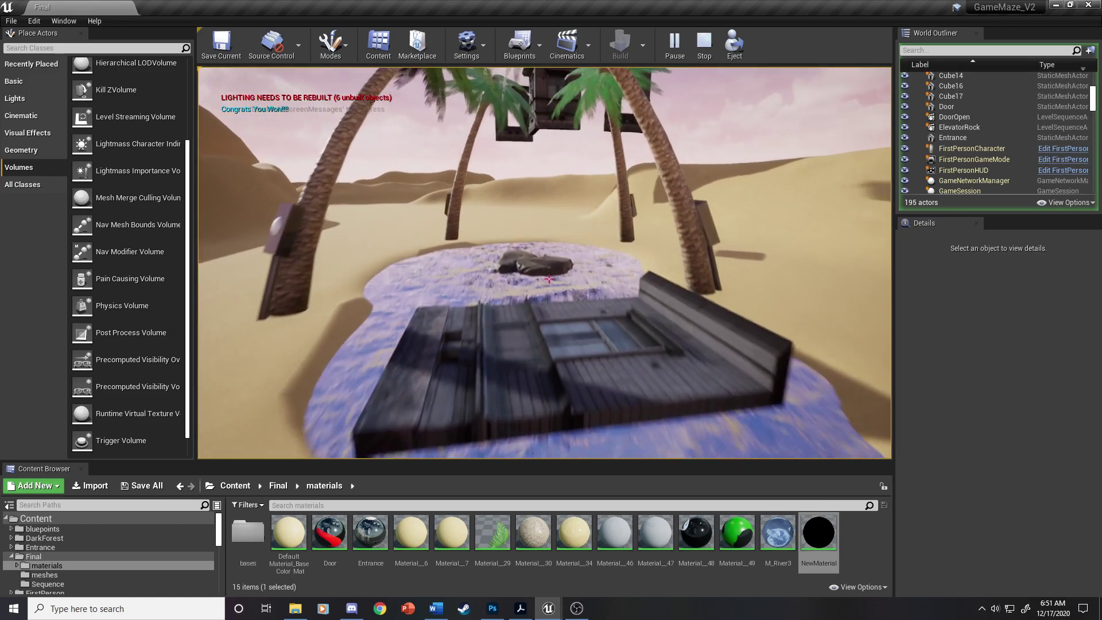
pyautogui.press('Escape')
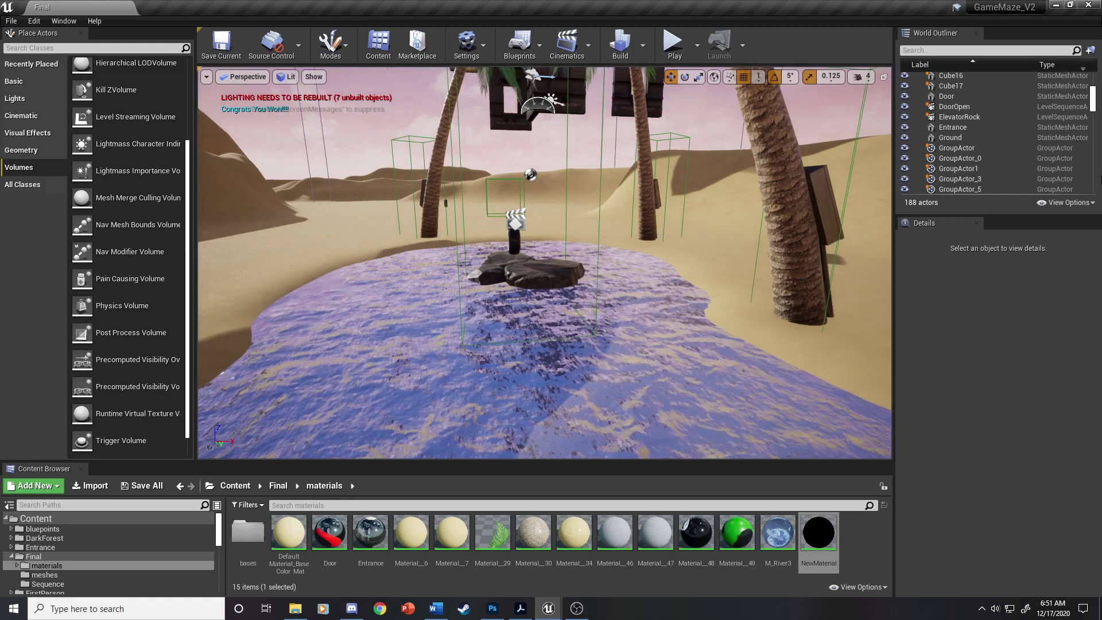
pyautogui.moveTo(578, 223); pyautogui.dragTo(390, 146, button='right')
pyautogui.press('s')
pyautogui.press('d')
pyautogui.press('s')
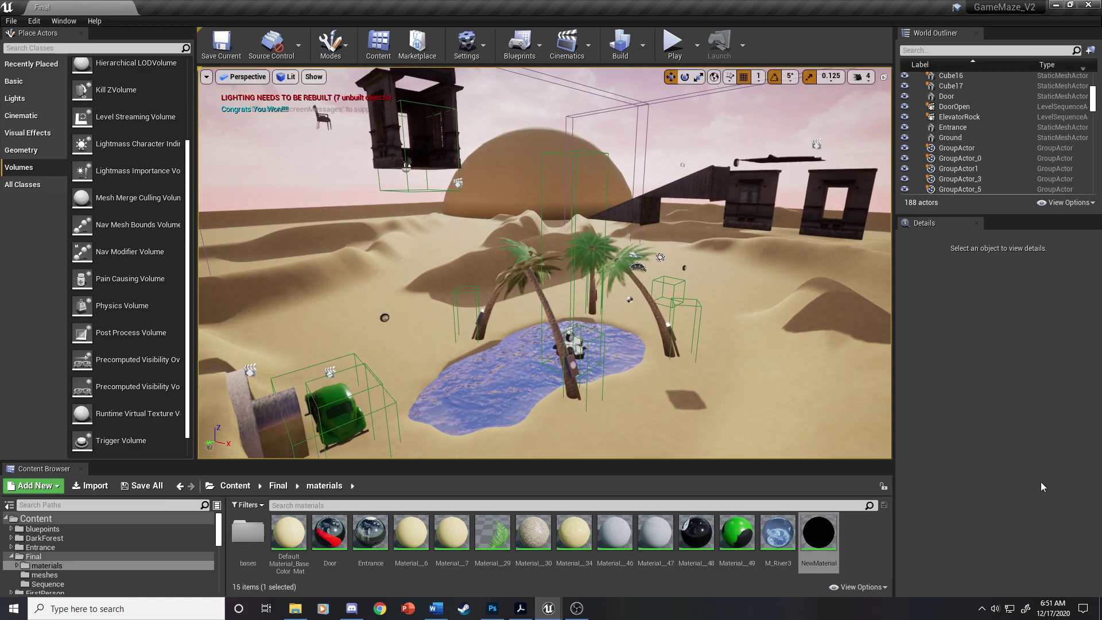
# Open the Final level blueprint window and view the commented node groups in its Event Graph.
pyautogui.moveTo(547, 606)
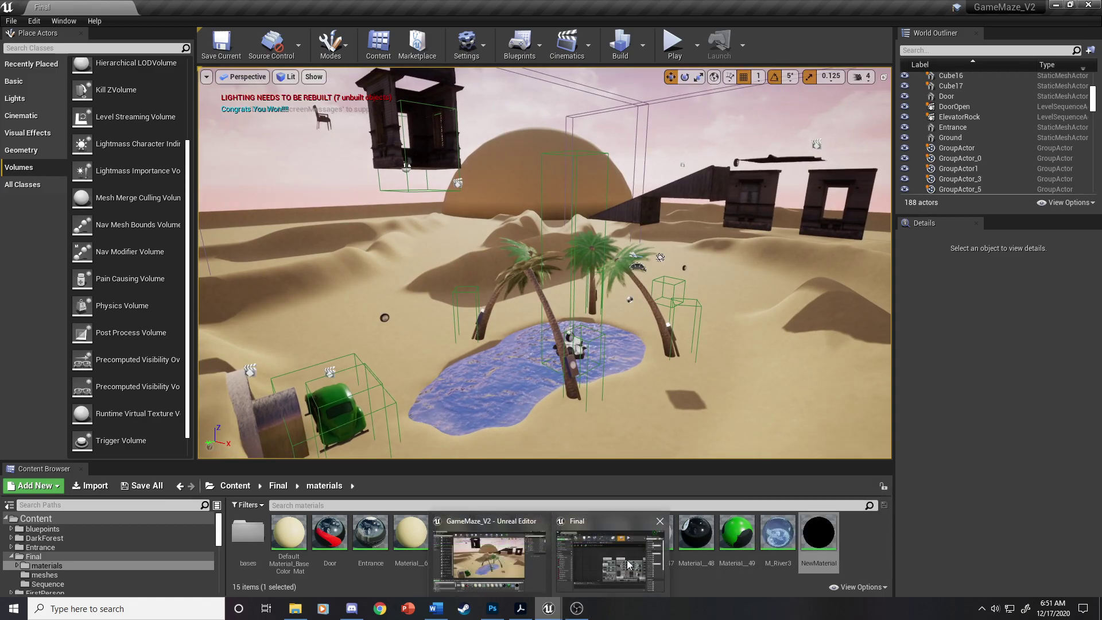
pyautogui.click(574, 548)
pyautogui.doubleClick(826, 288)
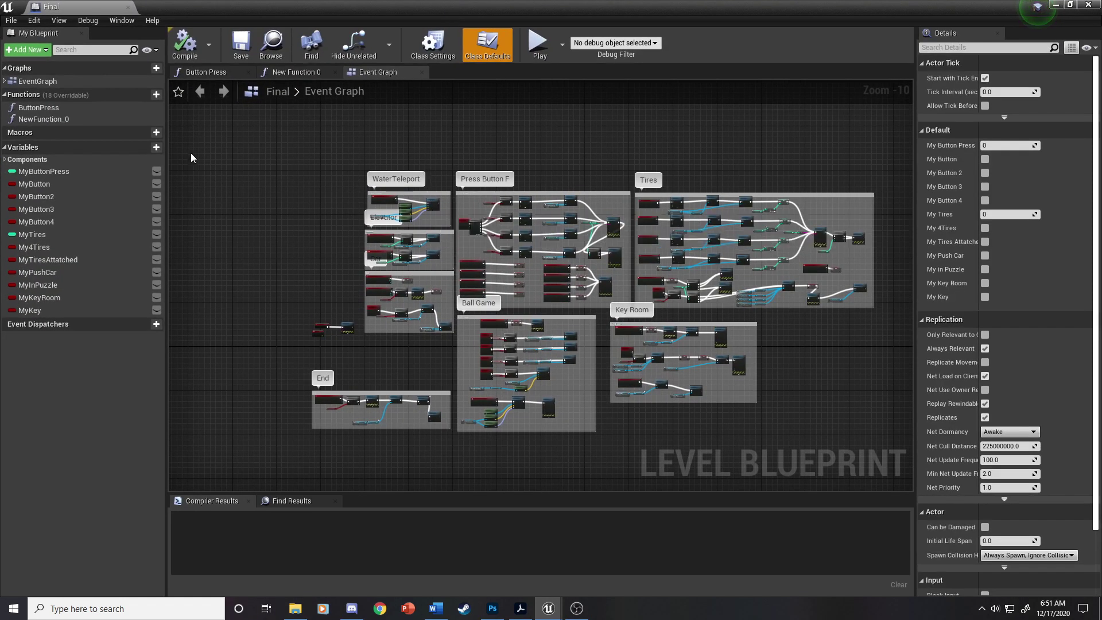
pyautogui.scroll(3, 347, 176)
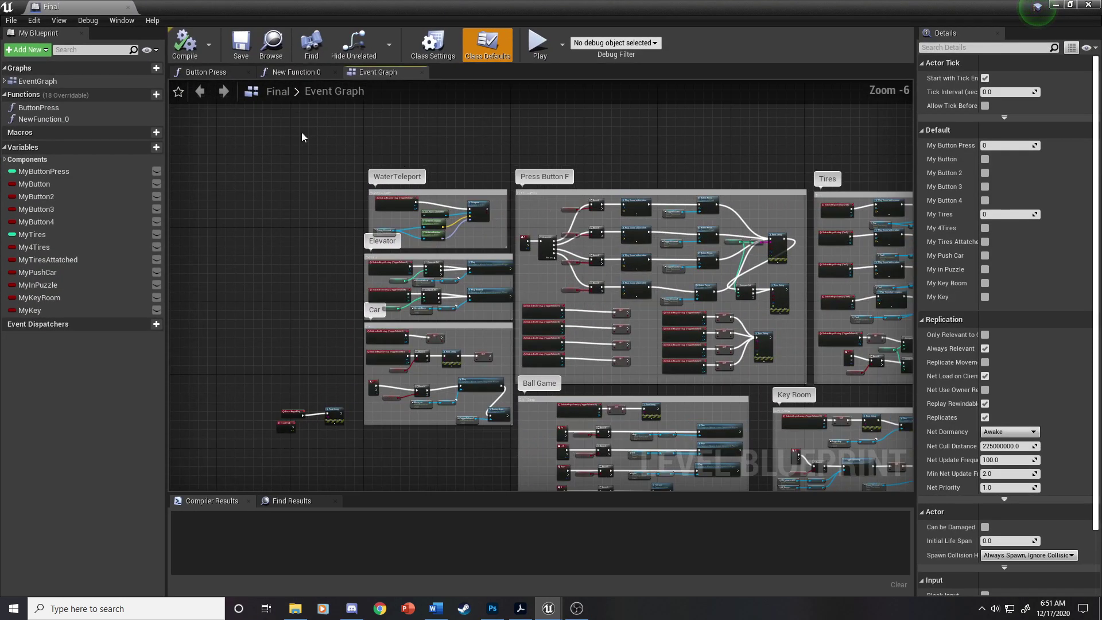
# Open the NewFunction_0 function, close its graph, and delete the function from the blueprint.
pyautogui.doubleClick(41, 119)
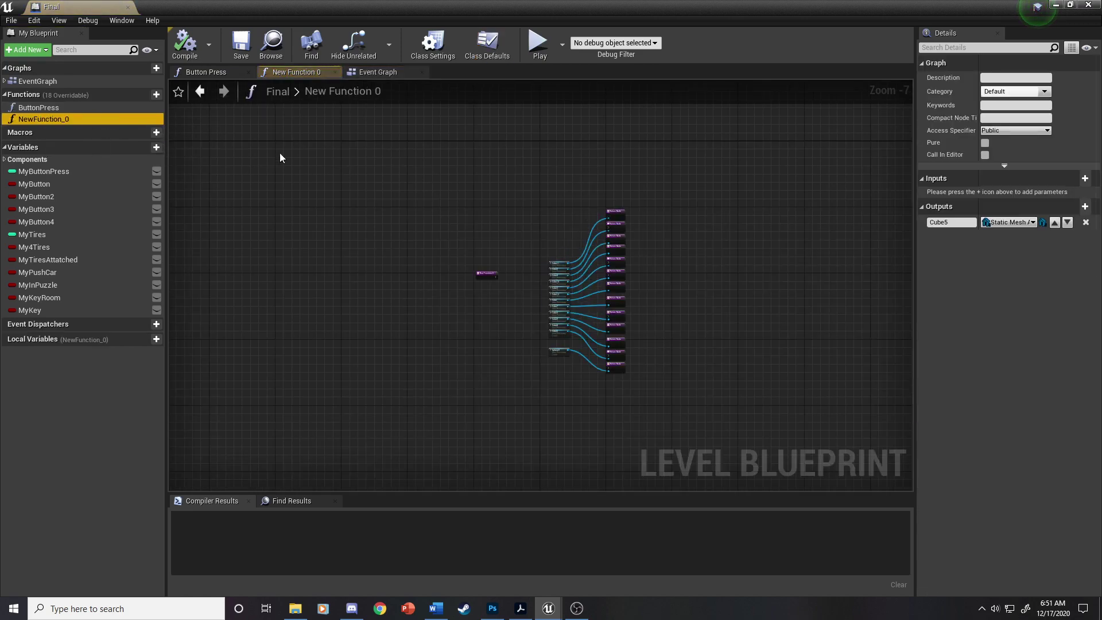
pyautogui.click(334, 73)
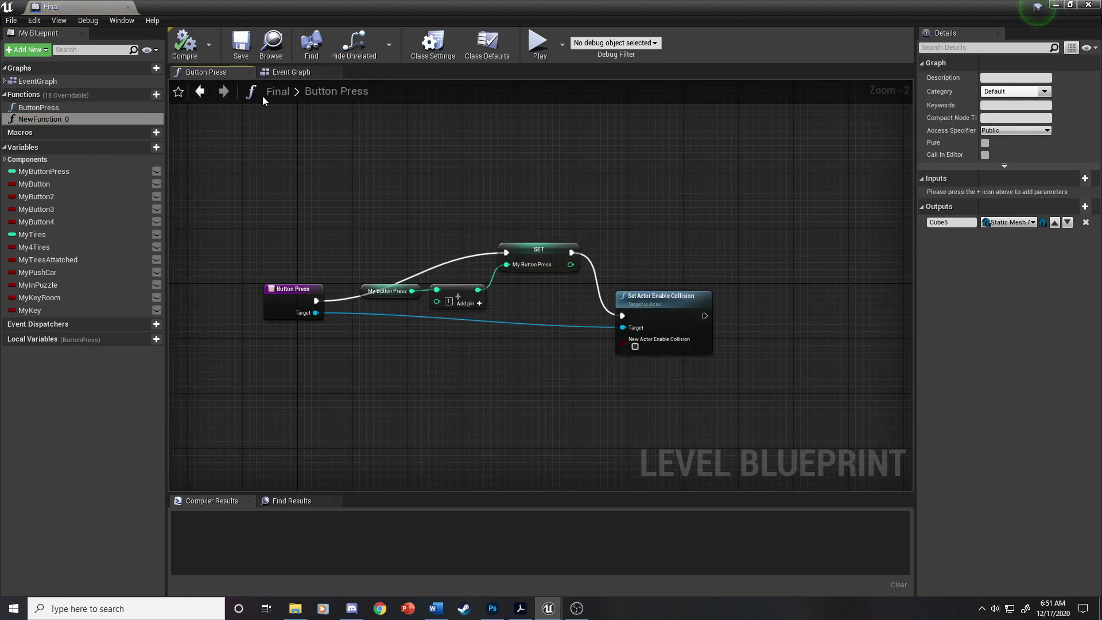
pyautogui.rightClick(91, 120)
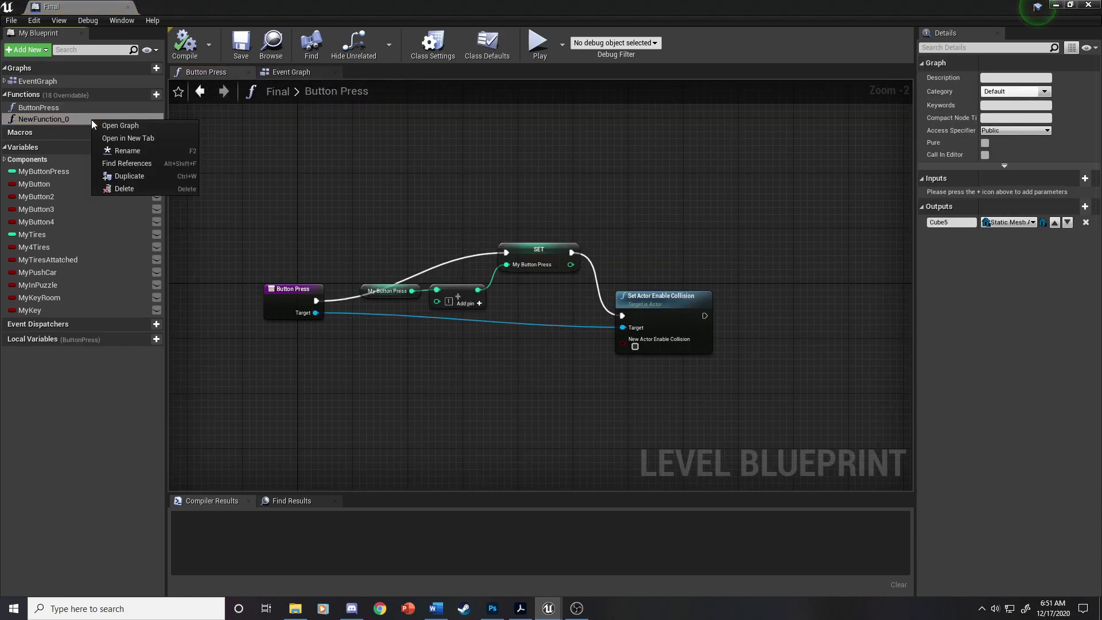
pyautogui.click(133, 187)
# Examine the ButtonPress function's button counter and collision nodes.
pyautogui.click(63, 107)
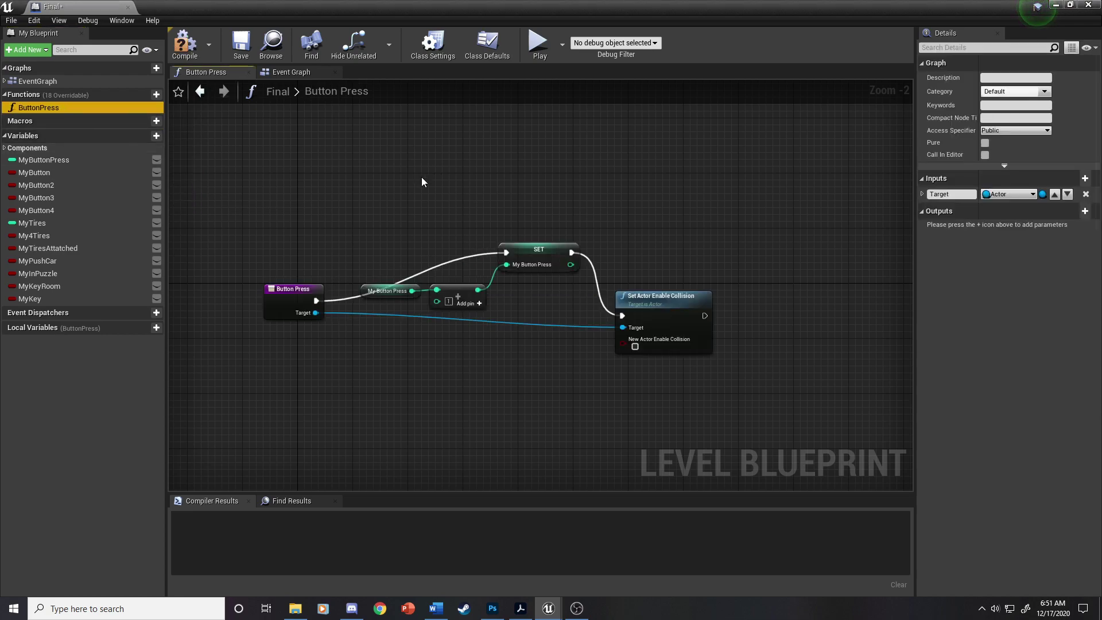
pyautogui.scroll(2, 425, 224)
pyautogui.moveTo(570, 319); pyautogui.dragTo(559, 303, button='right')
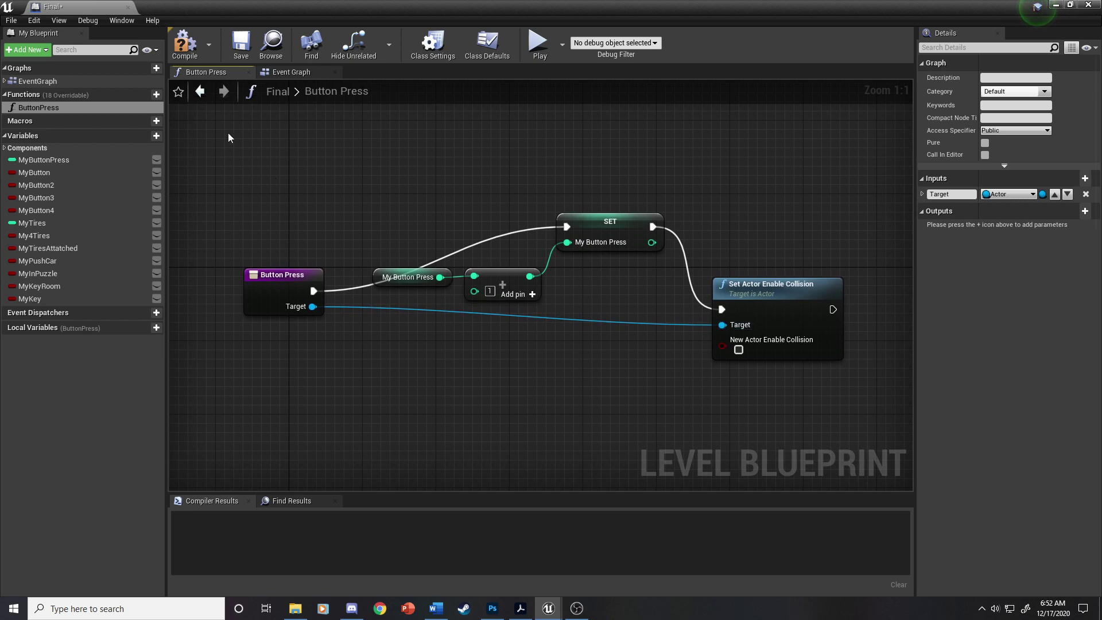
# Return to the Event Graph and examine the WaterTeleport and Elevator node groups.
pyautogui.click(54, 82)
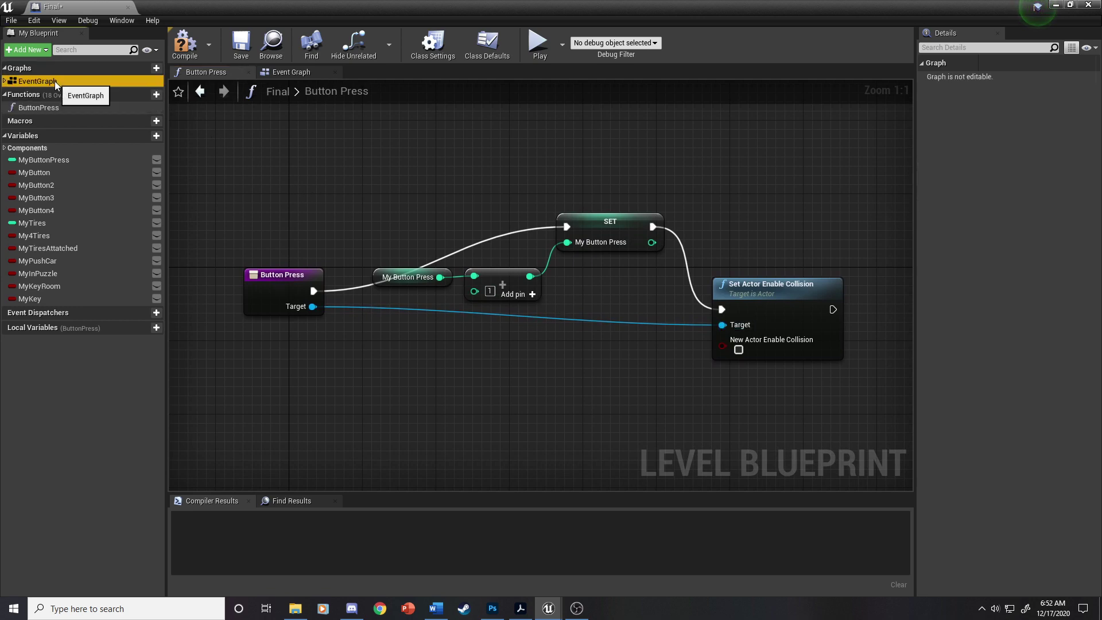
pyautogui.doubleClick(54, 81)
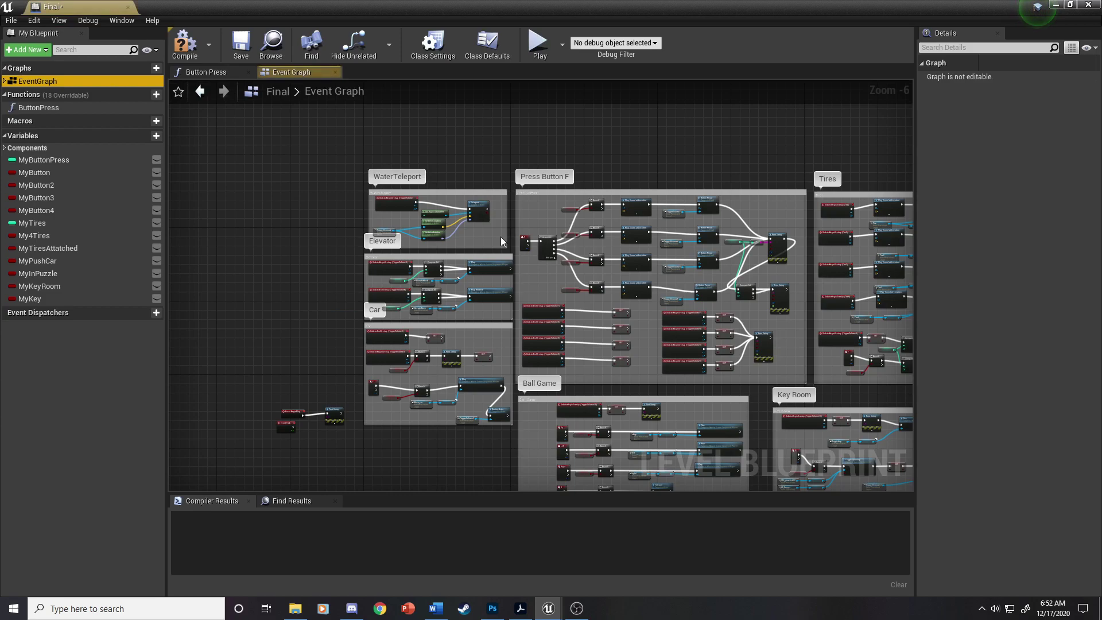
pyautogui.scroll(1, 511, 223)
pyautogui.moveTo(511, 223); pyautogui.dragTo(598, 253, button='right')
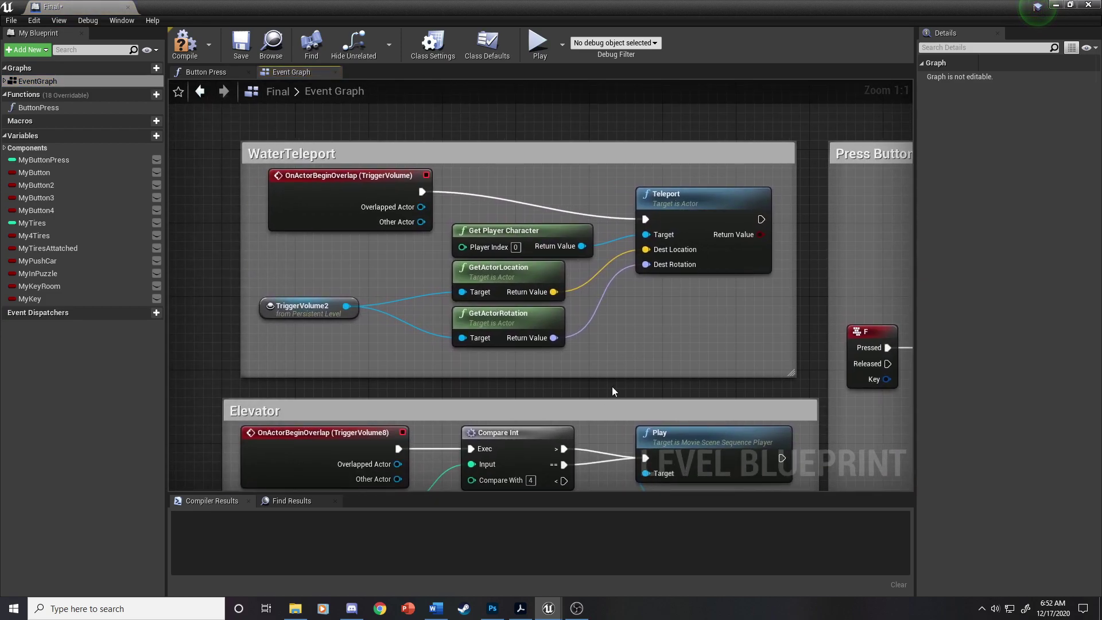
pyautogui.moveTo(612, 416)
pyautogui.mouseDown()
pyautogui.moveTo(608, 383)
pyautogui.moveTo(599, 430)
pyautogui.mouseUp()
pyautogui.moveTo(613, 387); pyautogui.dragTo(649, 134, button='right')
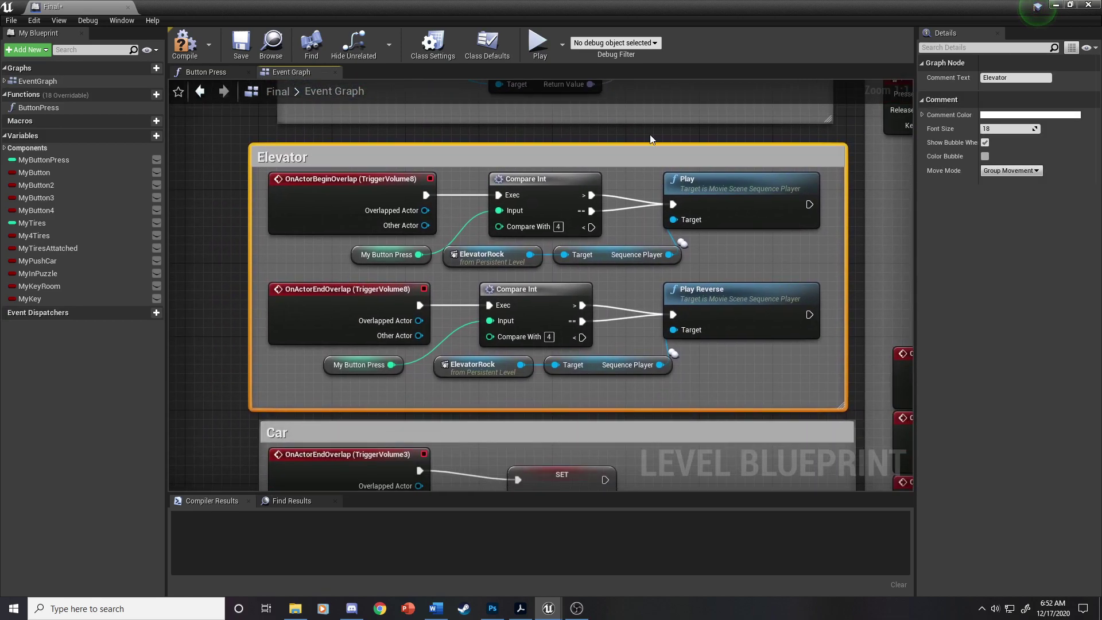
pyautogui.click(855, 273)
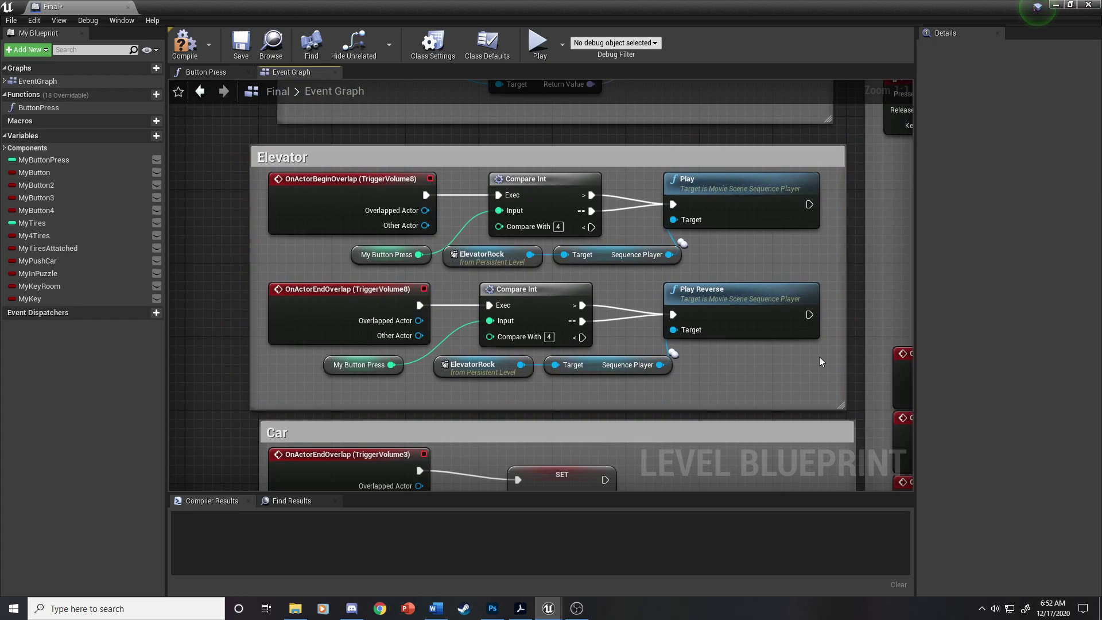
# Examine the Car group's push logic and the Event BeginPlay message nodes beside it.
pyautogui.moveTo(855, 403); pyautogui.dragTo(866, 64, button='right')
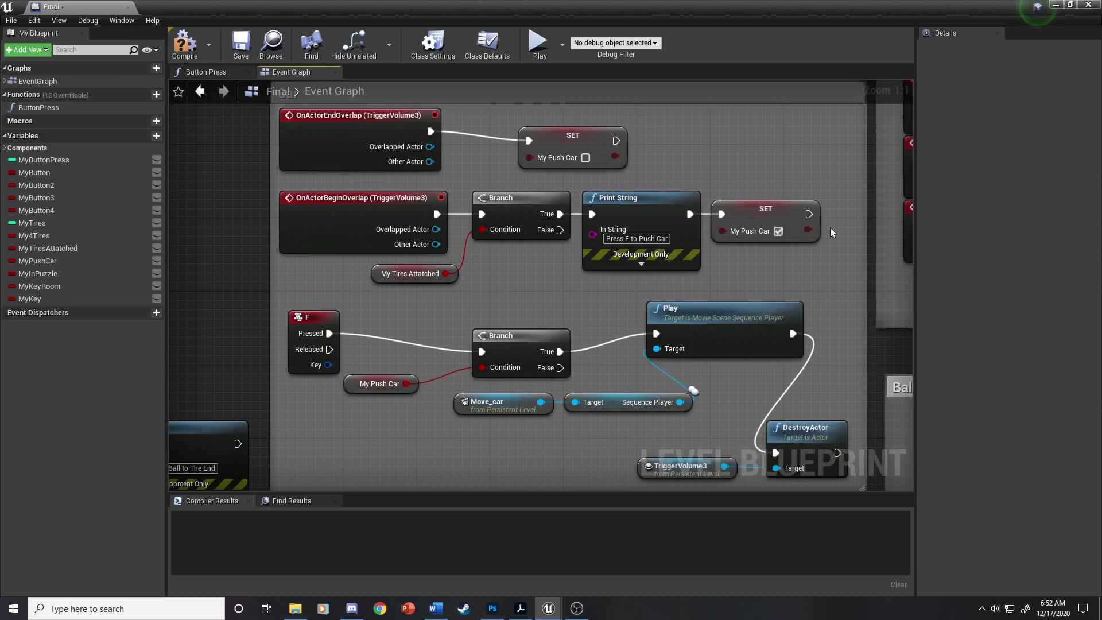
pyautogui.scroll(-4, 830, 227)
pyautogui.moveTo(830, 227); pyautogui.dragTo(698, 287, button='right')
pyautogui.scroll(4, 661, 276)
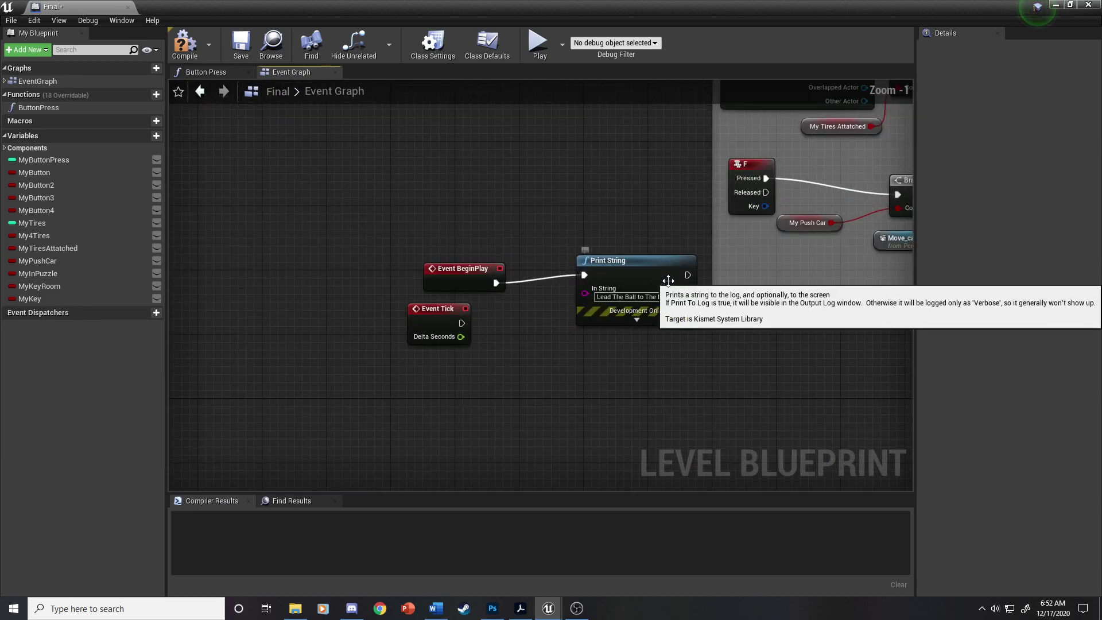
# Examine the End group's key check, door opening sequence and exit command.
pyautogui.scroll(-6, 741, 324)
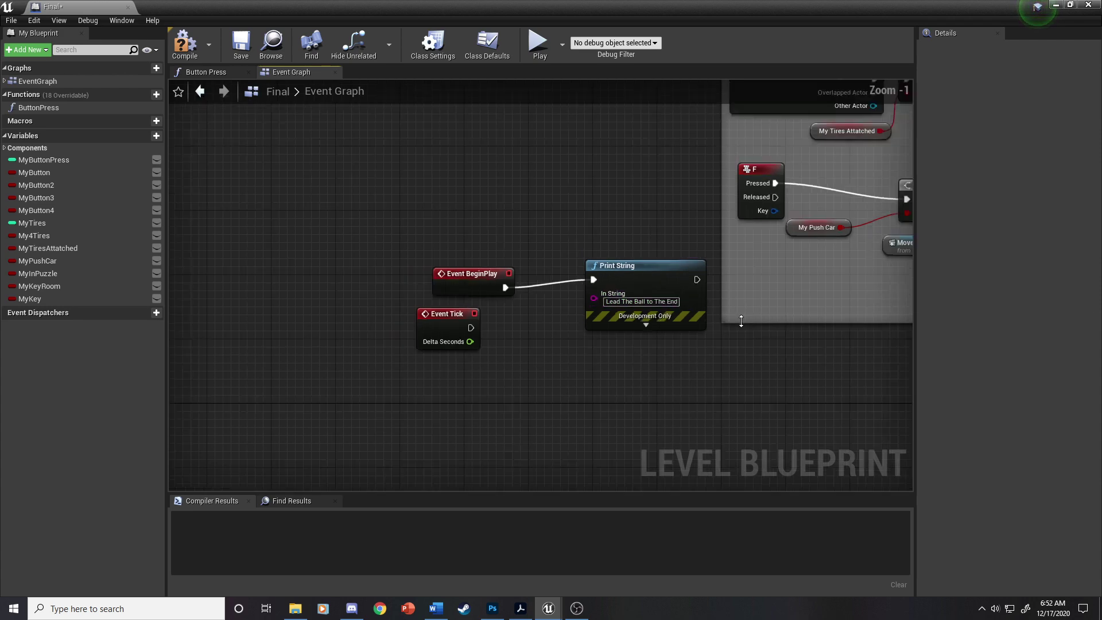
pyautogui.moveTo(810, 299); pyautogui.dragTo(652, 167, button='right')
pyautogui.scroll(4, 684, 257)
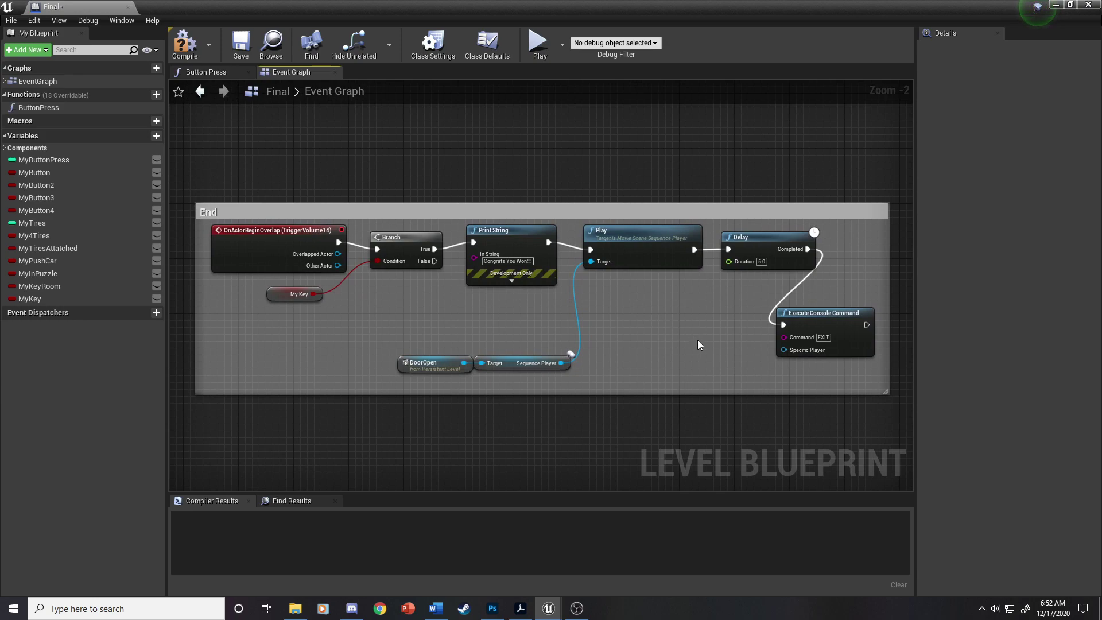
pyautogui.scroll(-6, 709, 335)
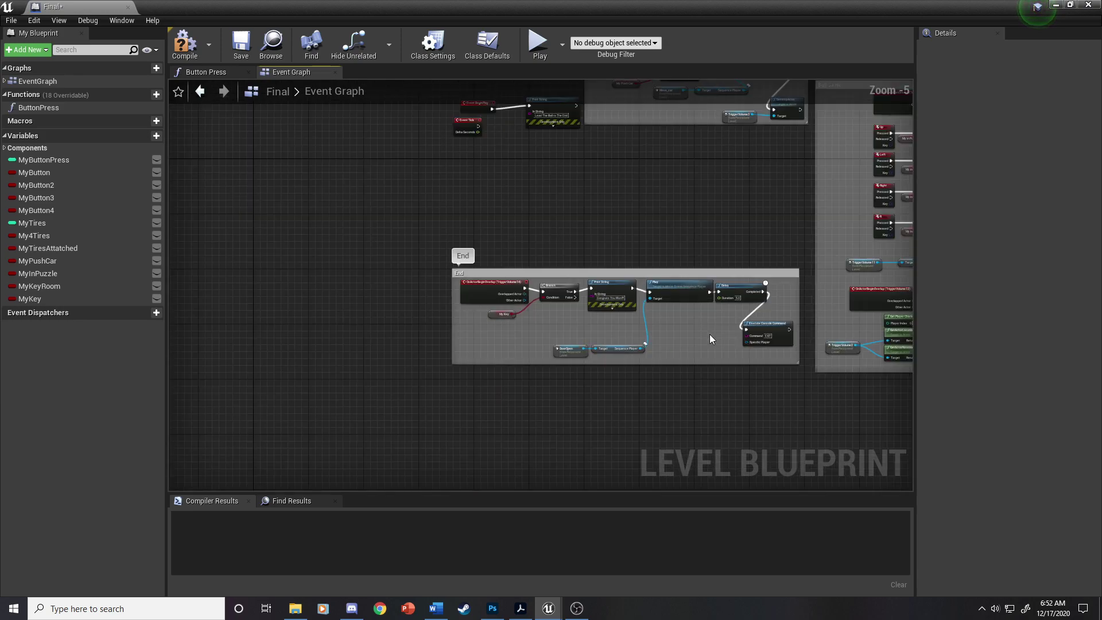
# Examine the Press Button F group from its key sequence and branches through the counter comparison to the trigger overlap events.
pyautogui.moveTo(831, 260); pyautogui.dragTo(548, 411, button='right')
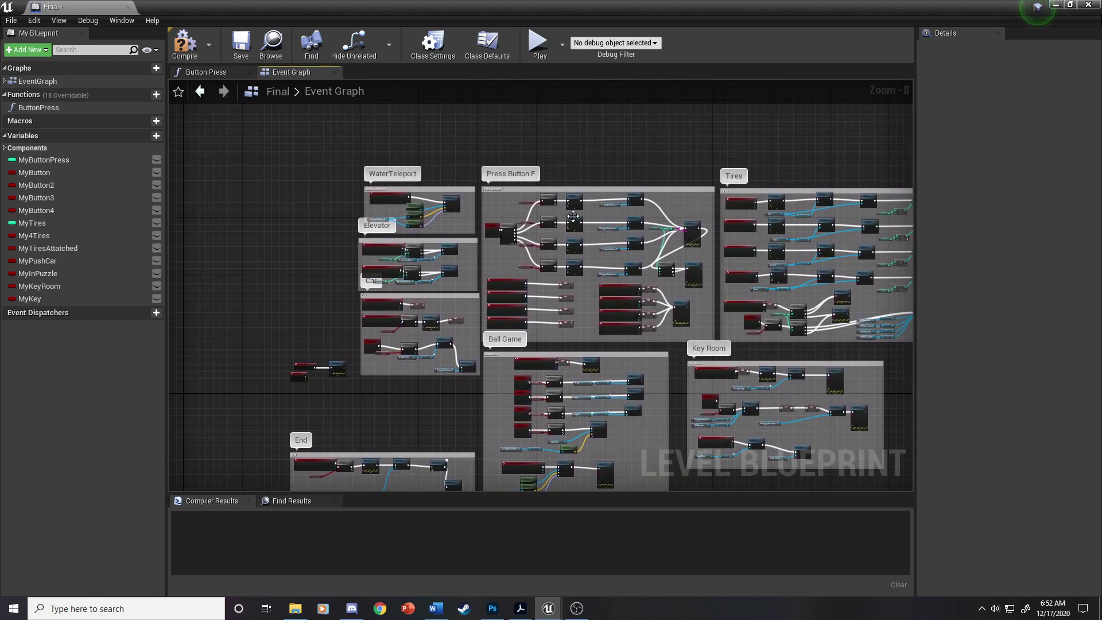
pyautogui.scroll(6, 568, 235)
pyautogui.moveTo(553, 321); pyautogui.dragTo(576, 291, button='right')
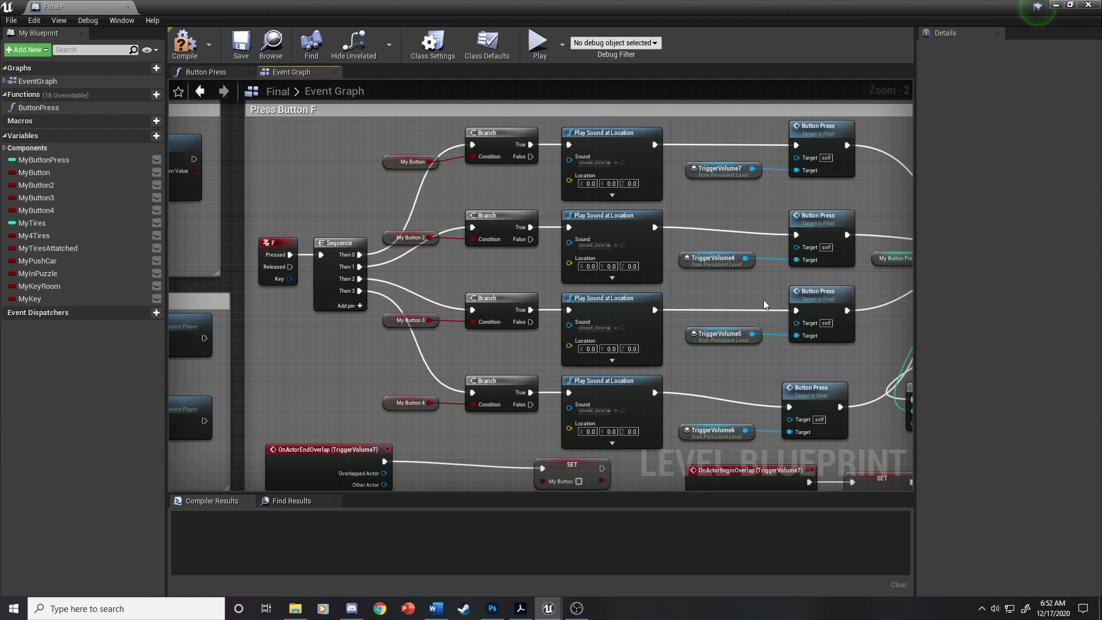
pyautogui.moveTo(772, 292); pyautogui.dragTo(466, 287, button='right')
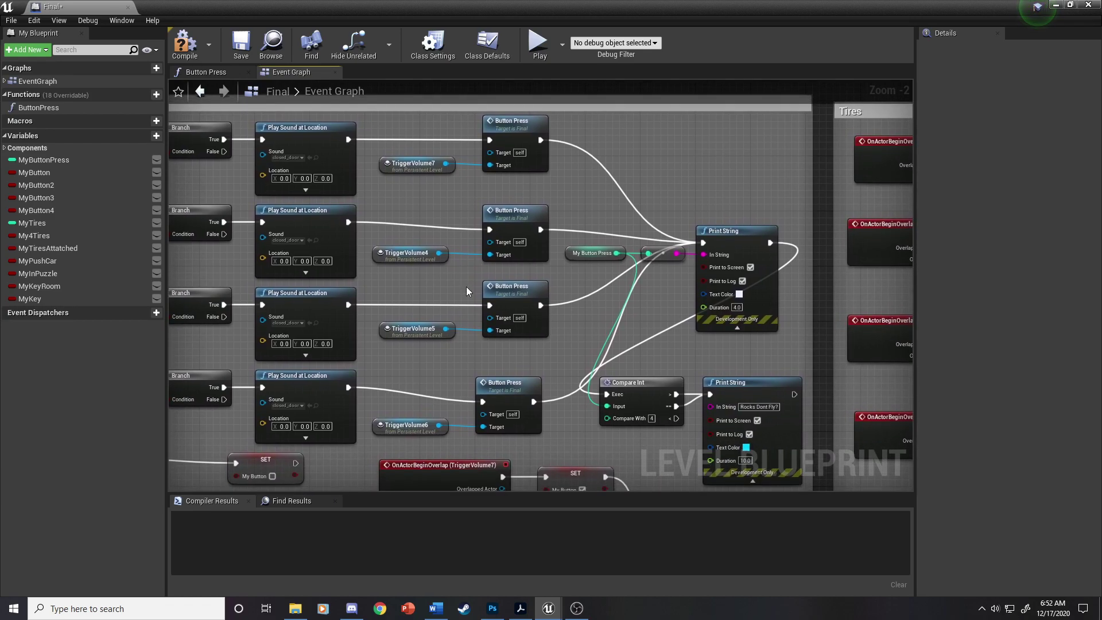
pyautogui.moveTo(449, 383); pyautogui.dragTo(726, 104, button='right')
# Examine the Ball Game group's direction controls, ball reset and player teleport nodes.
pyautogui.moveTo(563, 400); pyautogui.dragTo(536, 181, button='right')
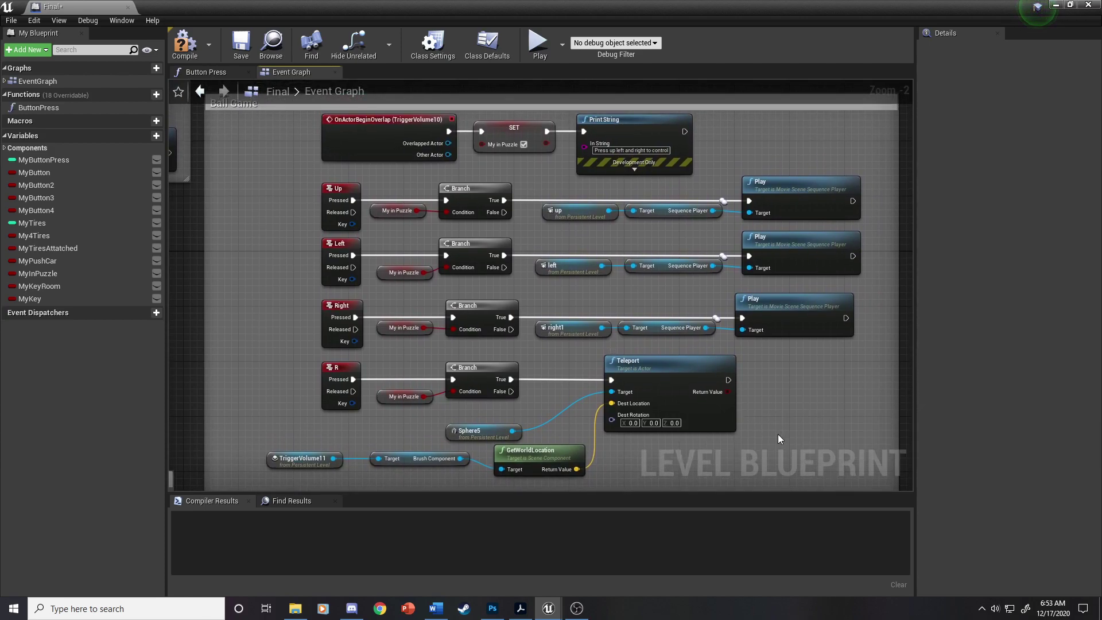
pyautogui.moveTo(782, 449); pyautogui.dragTo(791, 166, button='right')
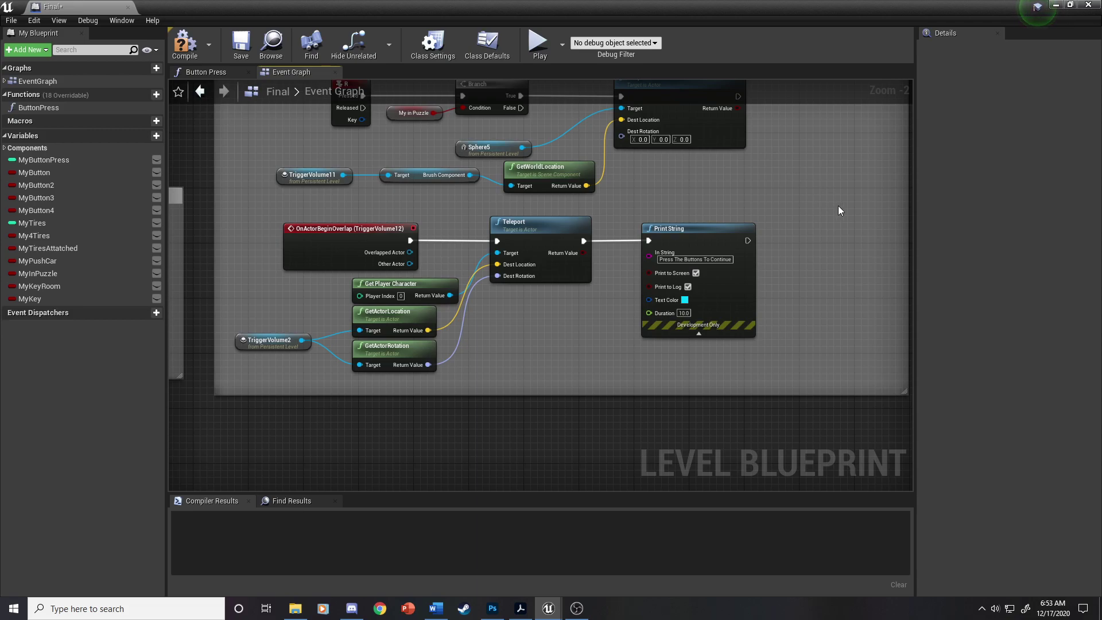
pyautogui.moveTo(847, 207); pyautogui.dragTo(646, 291, button='right')
# Examine the Key Room group's key pickup, visibility and chair overlap chains.
pyautogui.scroll(-3, 647, 291)
pyautogui.moveTo(771, 273); pyautogui.dragTo(474, 375, button='right')
pyautogui.scroll(4, 517, 253)
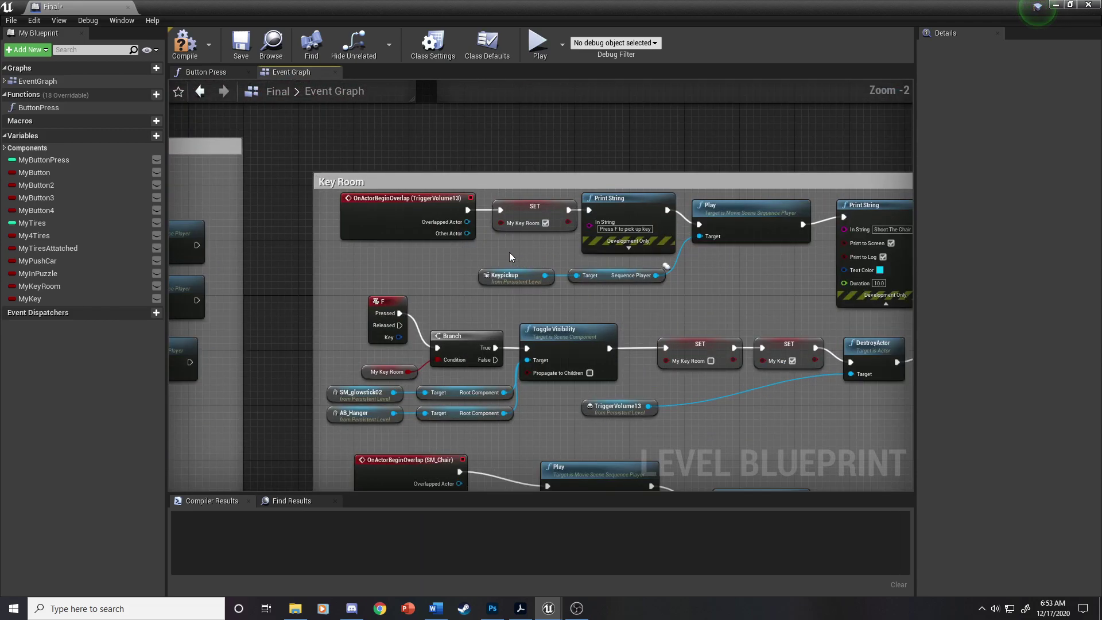
pyautogui.scroll(-1, 696, 293)
pyautogui.moveTo(713, 300); pyautogui.dragTo(599, 205, button='right')
pyautogui.scroll(1, 609, 260)
pyautogui.scroll(-1, 609, 260)
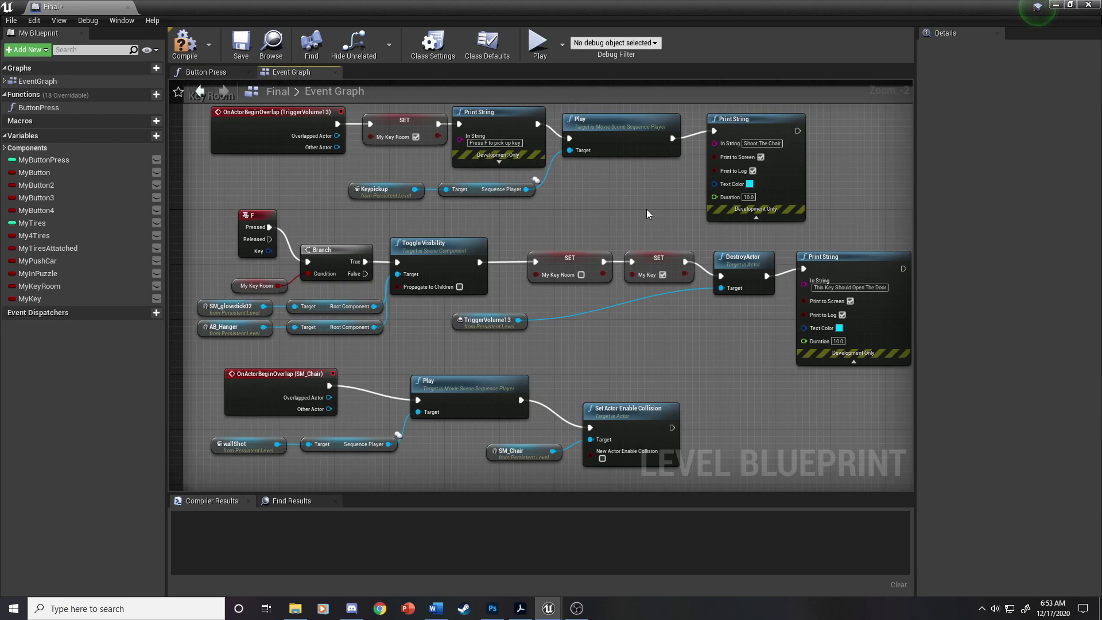
# Examine the Tires group's four pickup chains and the tire counter check they feed into.
pyautogui.scroll(-4, 646, 214)
pyautogui.moveTo(677, 182); pyautogui.dragTo(568, 462, button='right')
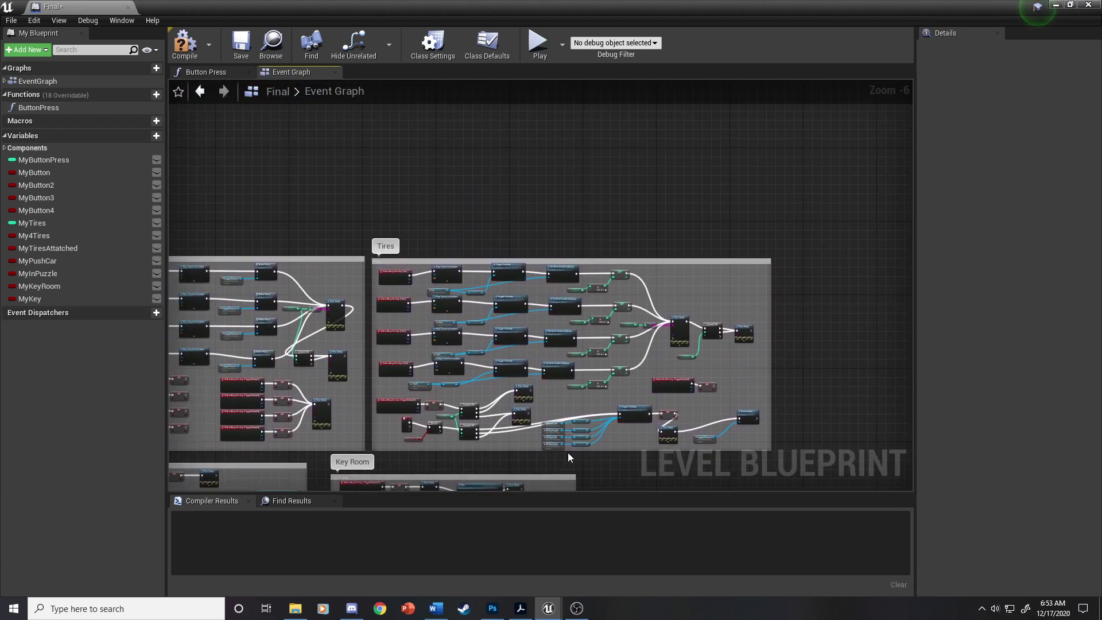
pyautogui.scroll(3, 445, 269)
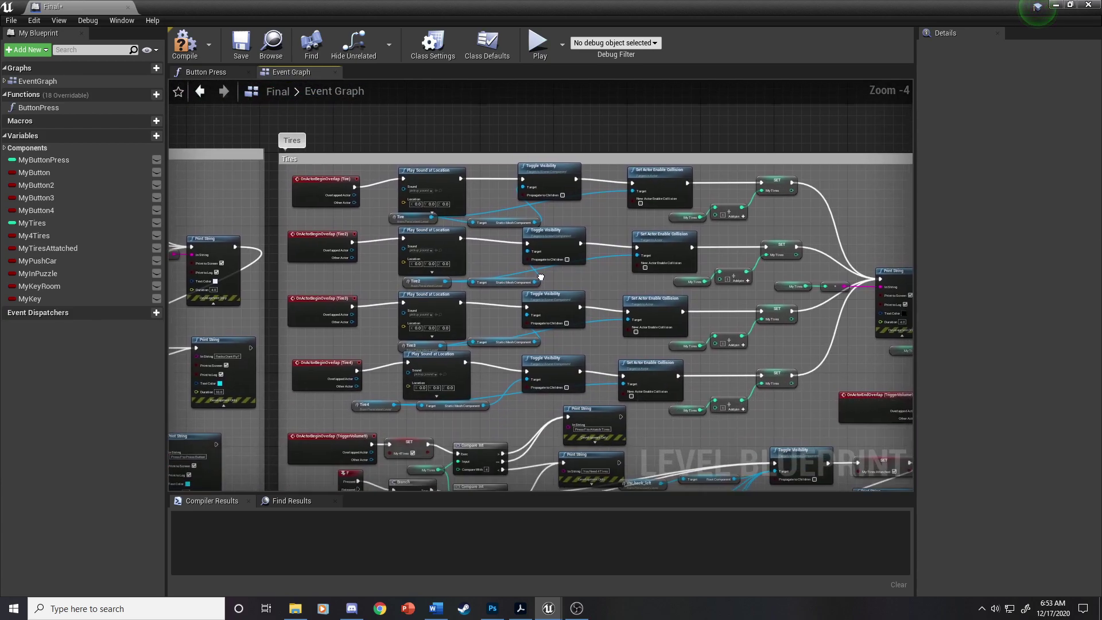
pyautogui.moveTo(537, 278)
pyautogui.mouseDown(button='right')
pyautogui.moveTo(566, 251)
pyautogui.moveTo(551, 247)
pyautogui.moveTo(552, 285)
pyautogui.mouseUp(button='right')
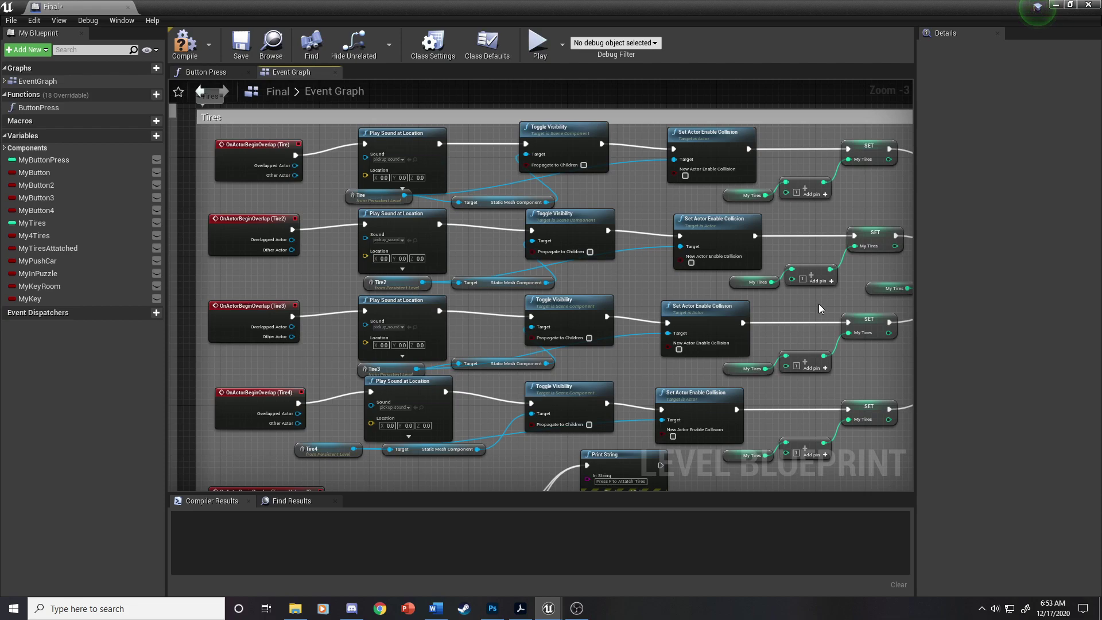
pyautogui.moveTo(818, 304); pyautogui.dragTo(356, 292, button='right')
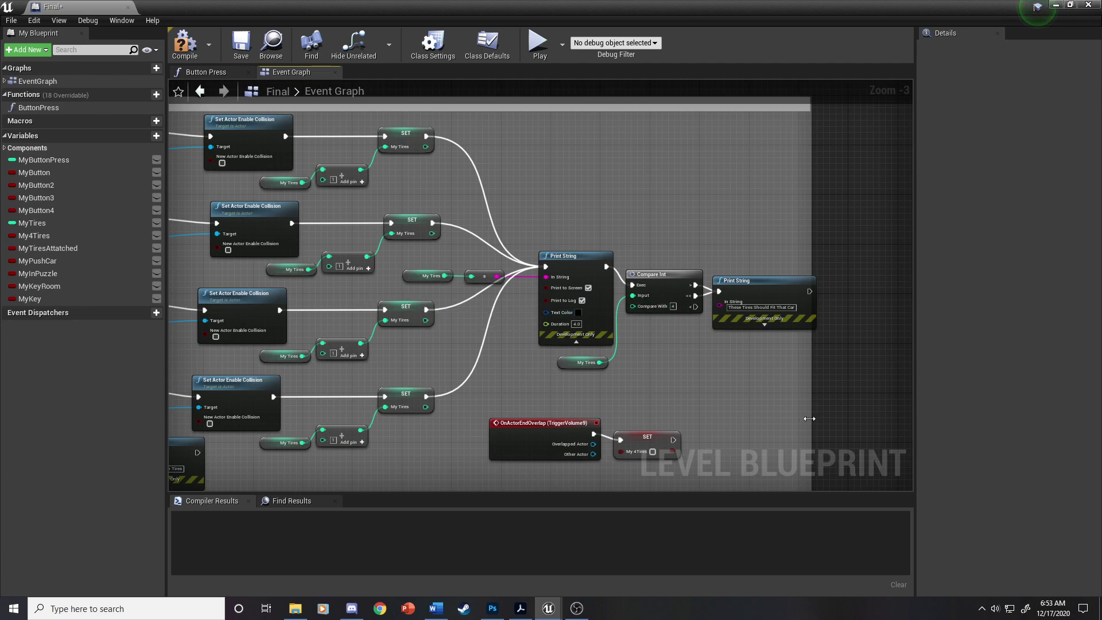
# Examine the tire attachment logic in the Tires group, from the TriggerVolume9 overlap through to the DestroyActor node.
pyautogui.moveTo(761, 449); pyautogui.dragTo(1024, 189, button='right')
pyautogui.moveTo(425, 234); pyautogui.dragTo(709, 246, button='right')
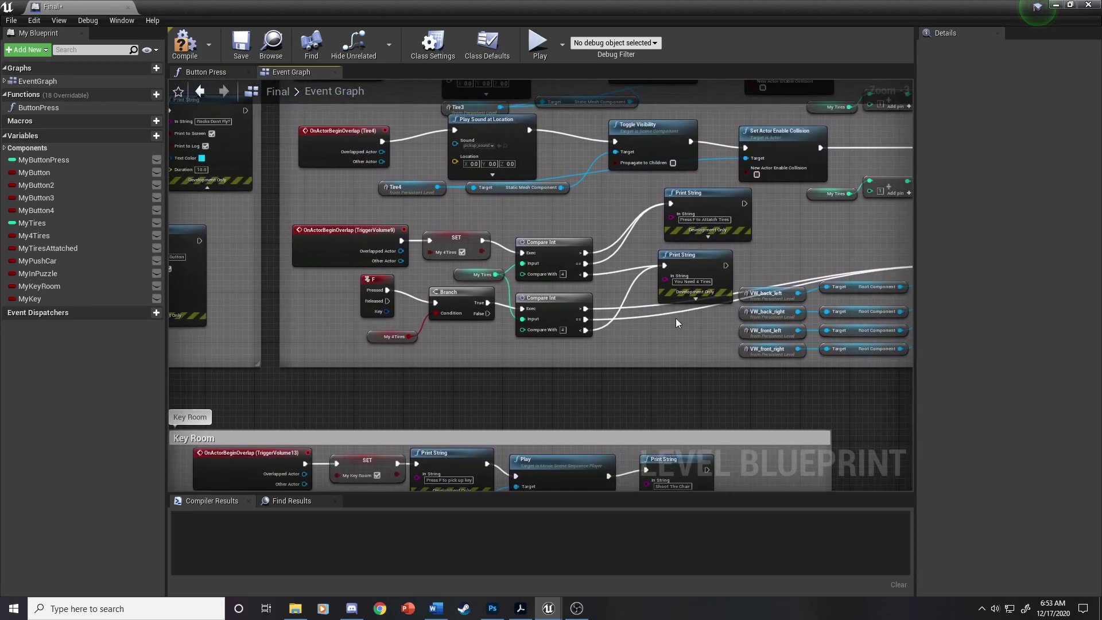
pyautogui.scroll(1, 673, 334)
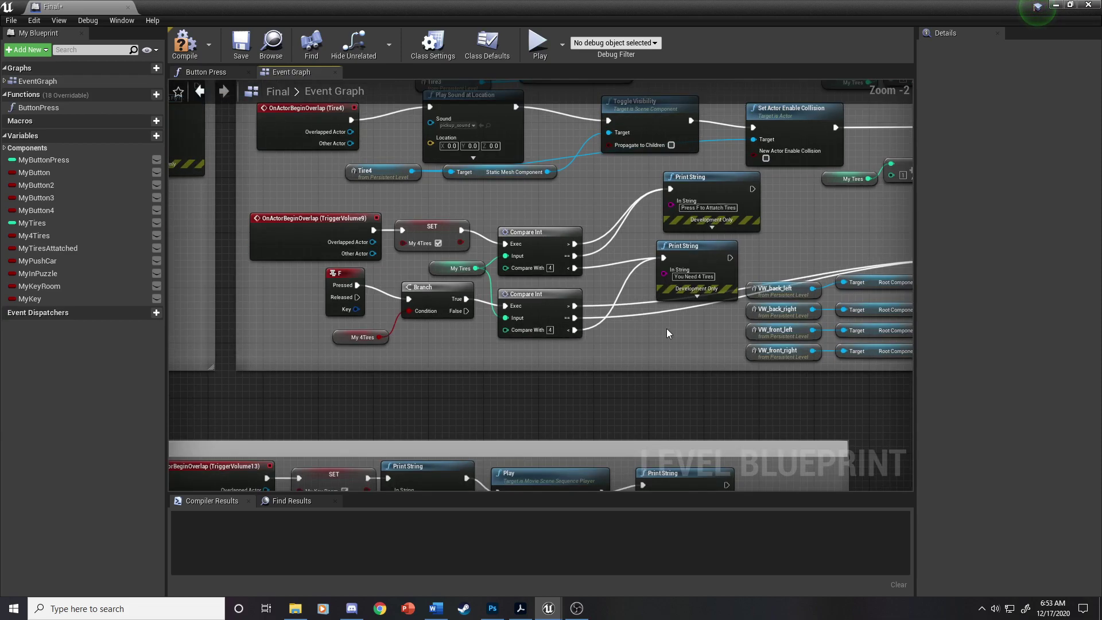
pyautogui.moveTo(677, 312); pyautogui.dragTo(662, 345, button='right')
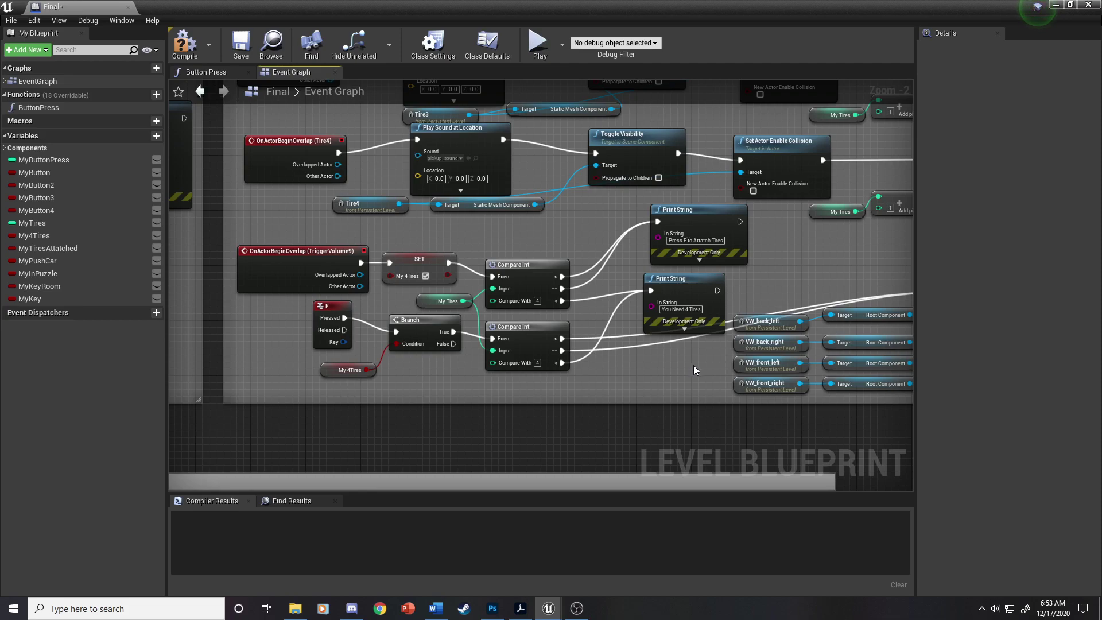
pyautogui.moveTo(697, 367); pyautogui.dragTo(254, 373, button='right')
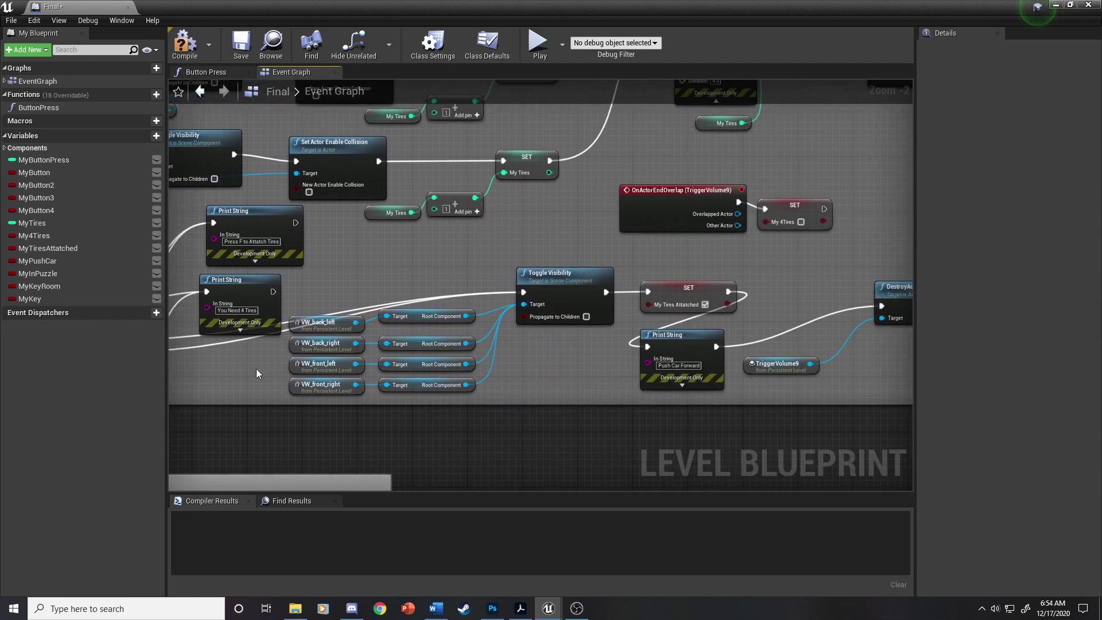
pyautogui.moveTo(753, 398); pyautogui.dragTo(656, 401, button='right')
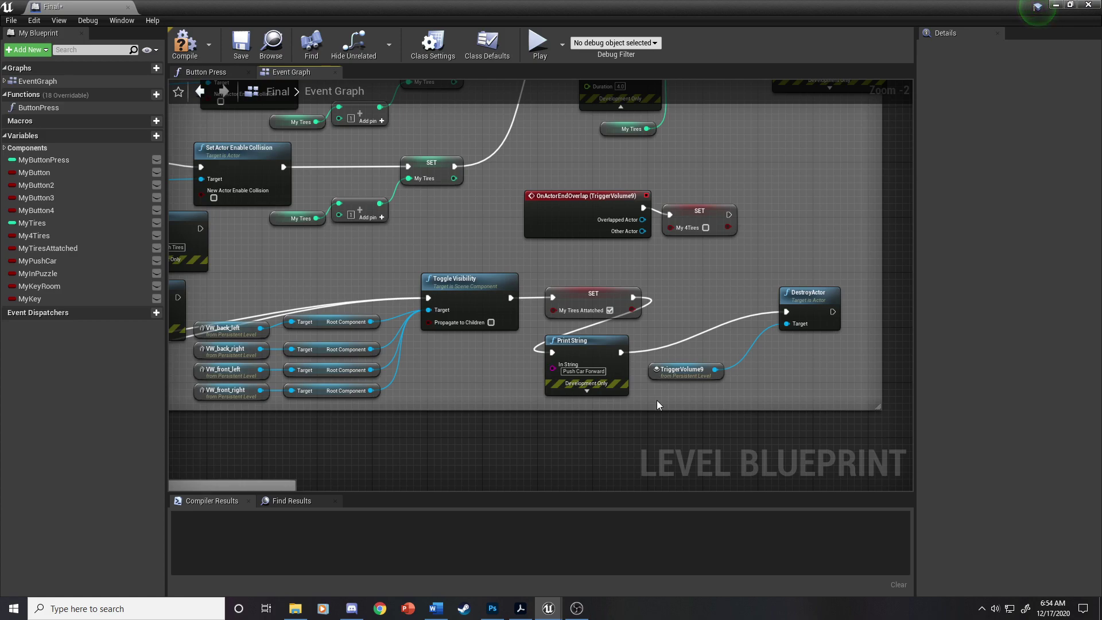
# Go back to the Key Room group and review its three event chains again.
pyautogui.scroll(-1, 656, 400)
pyautogui.moveTo(584, 431); pyautogui.dragTo(757, 236, button='right')
pyautogui.scroll(-2, 756, 236)
pyautogui.scroll(-3, 731, 302)
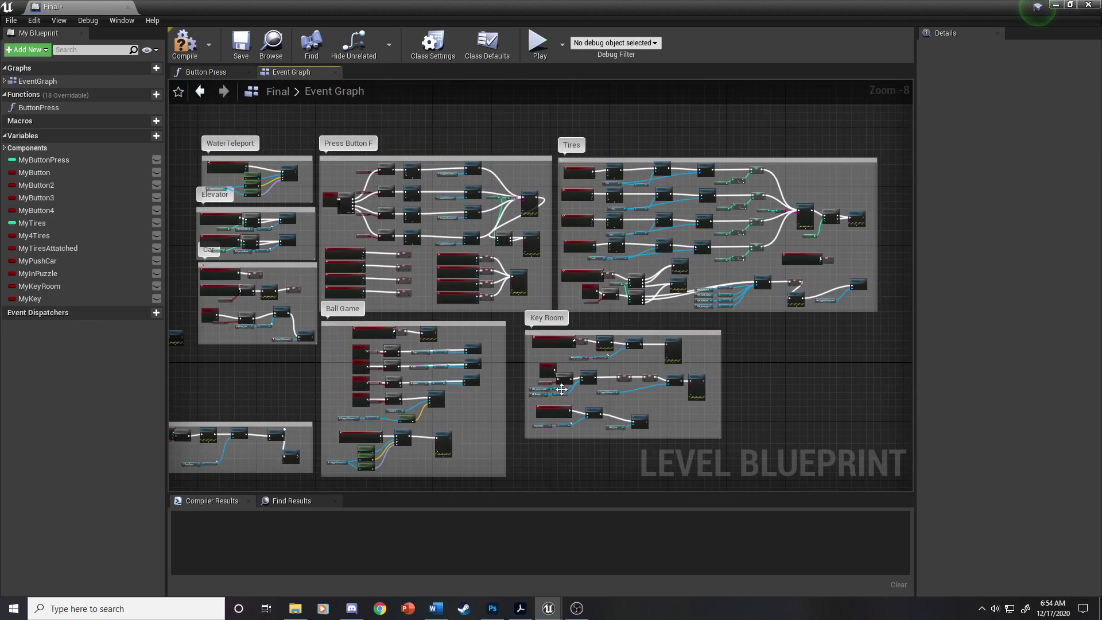
pyautogui.scroll(5, 616, 419)
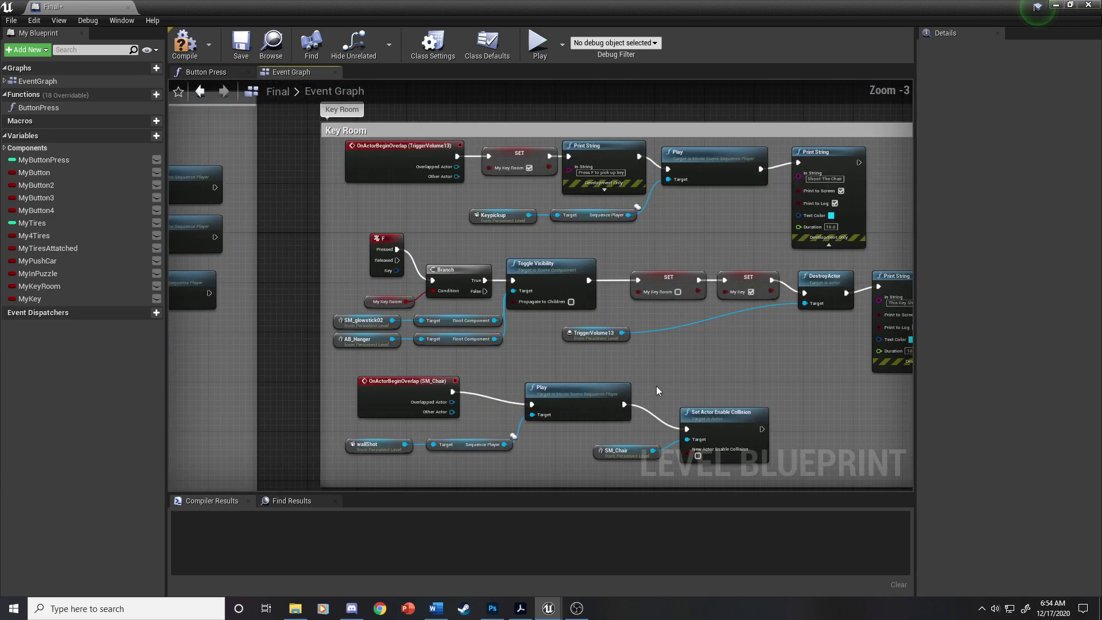
pyautogui.moveTo(701, 380); pyautogui.dragTo(628, 363, button='right')
pyautogui.scroll(1, 611, 364)
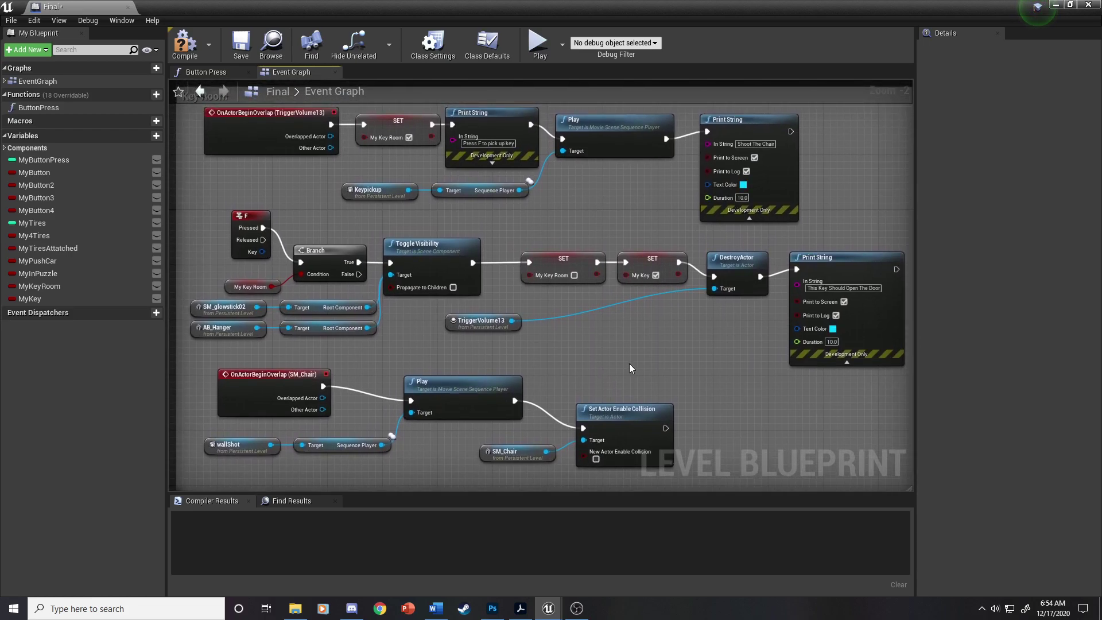
# Bring all the commented node groups into view and compile the Final level blueprint.
pyautogui.scroll(-6, 629, 363)
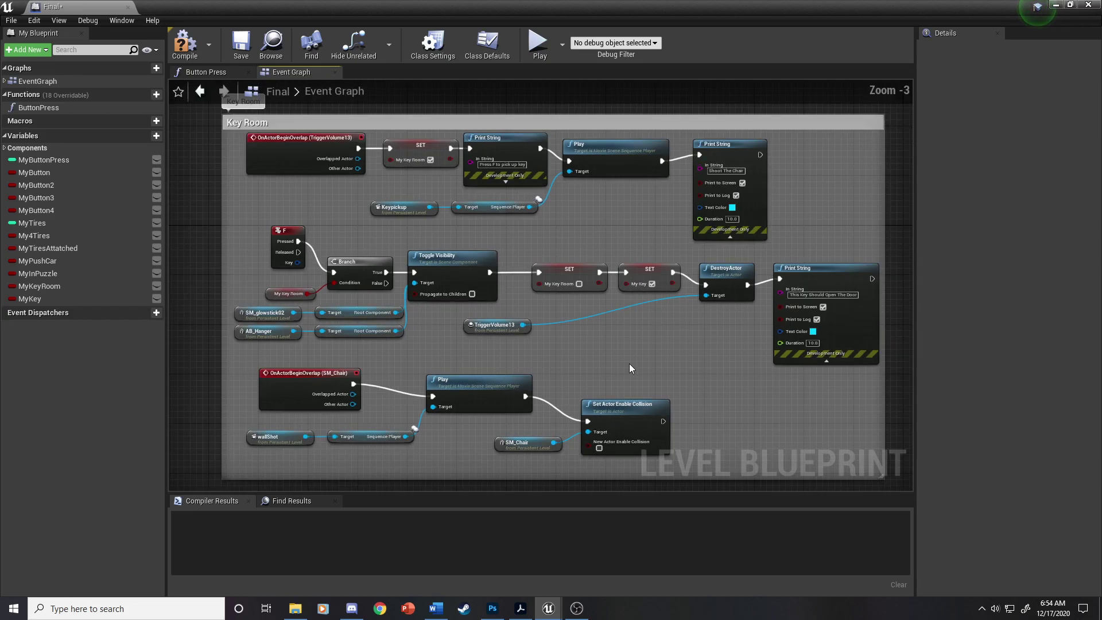
pyautogui.scroll(-1, 561, 378)
pyautogui.moveTo(541, 383); pyautogui.dragTo(601, 390, button='right')
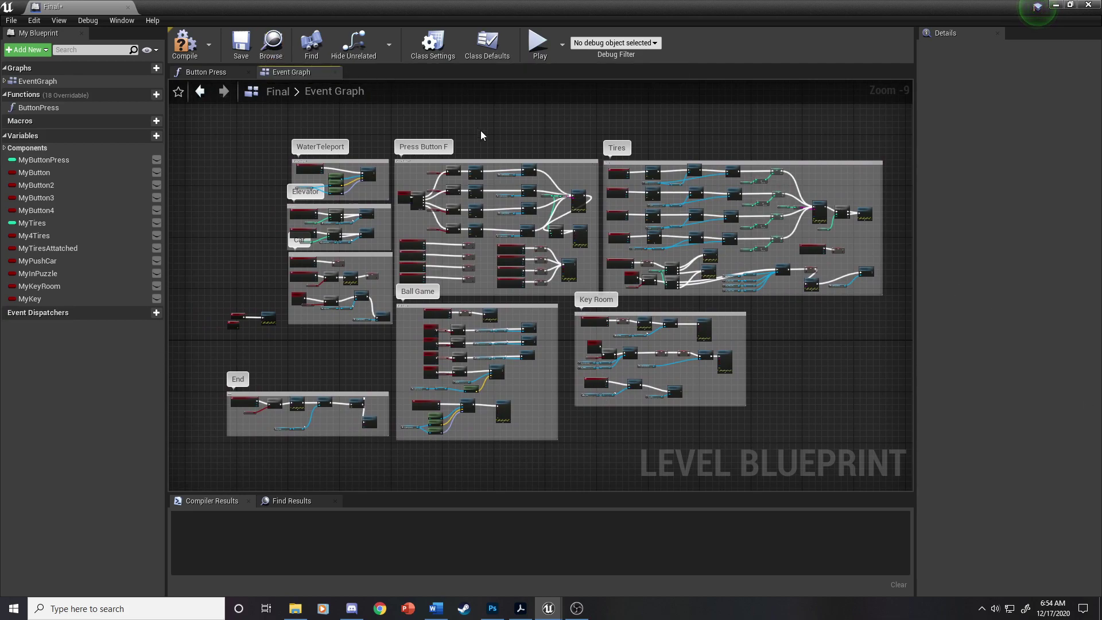
pyautogui.click(185, 43)
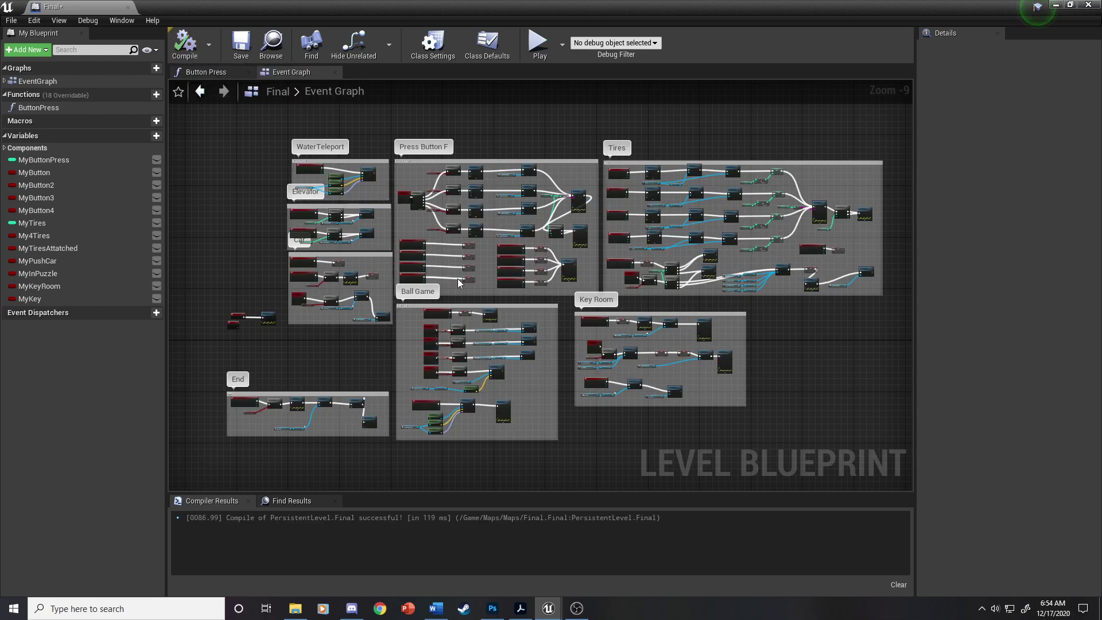